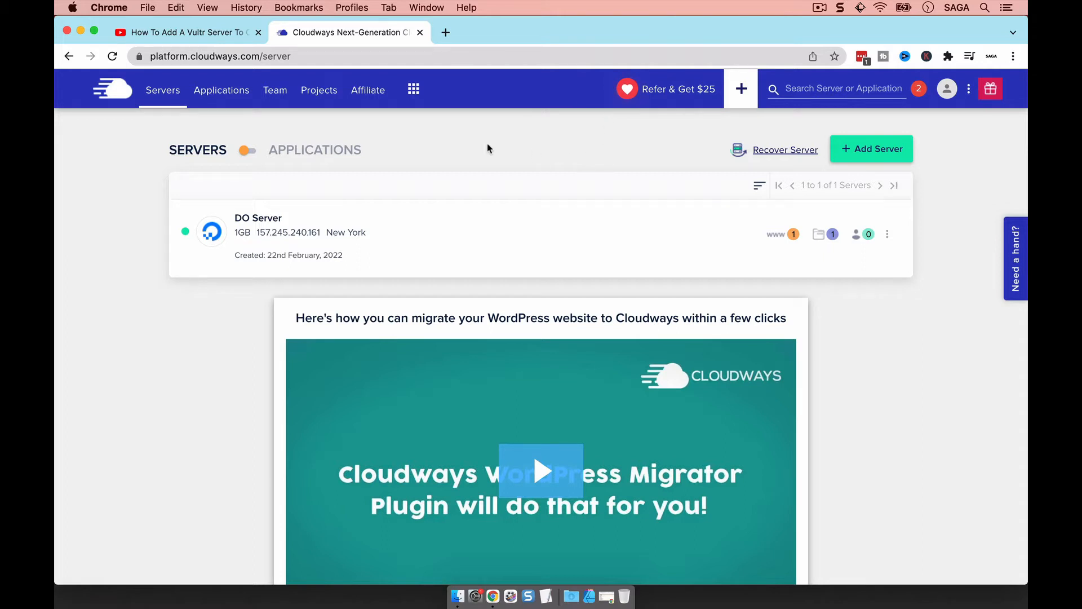
Switch to the YouTube 'How To Add A Vultr Server' video tab
left_click(221, 40)
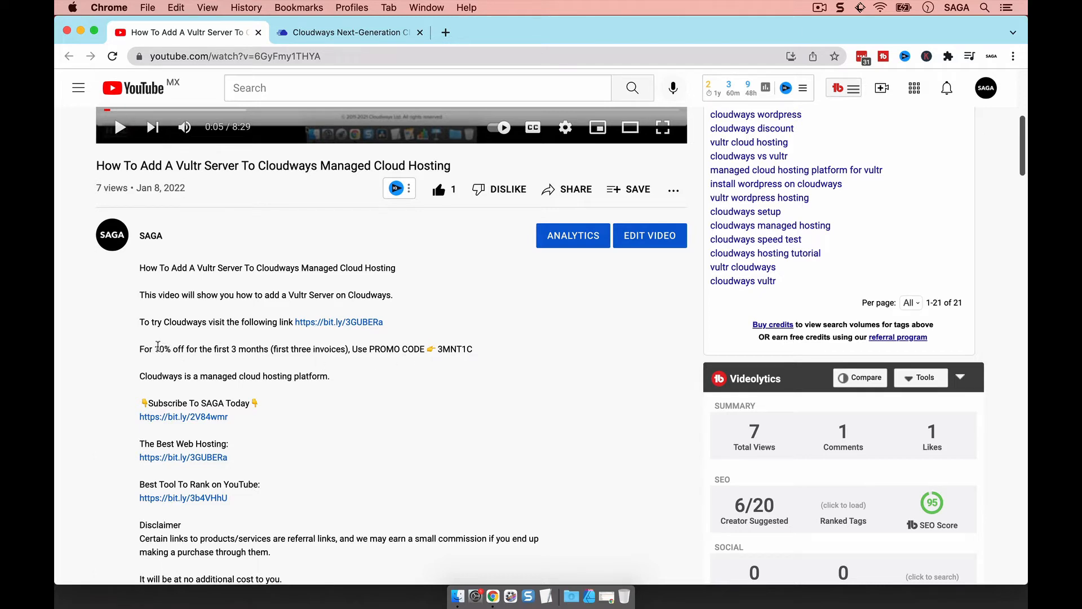
Highlight the 10% discount wording in the video description, then return to the Cloudways tab
left_click_drag(154, 350, 240, 346)
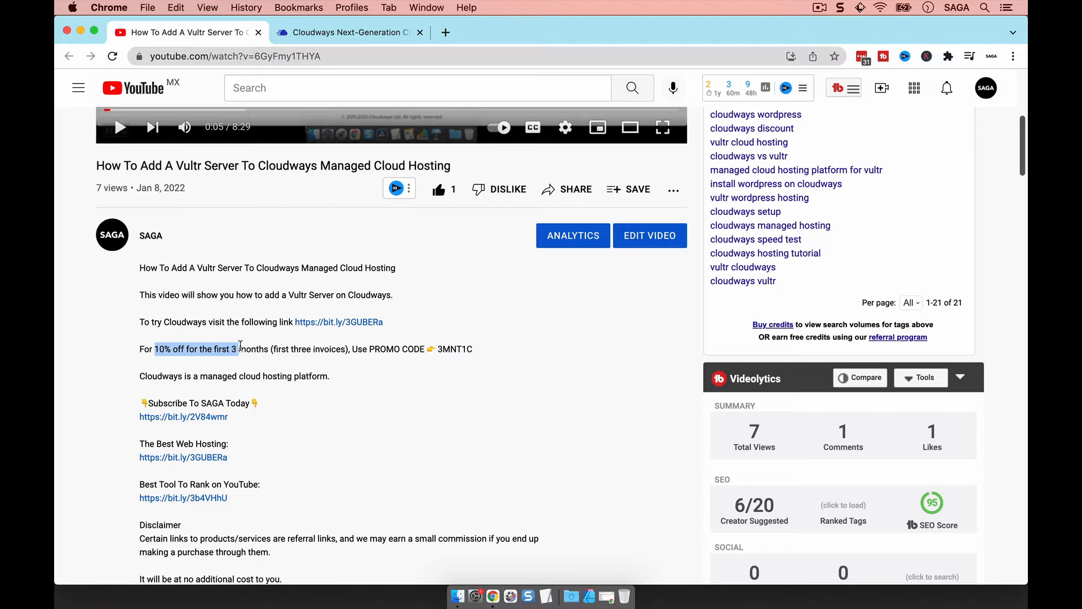
left_click(450, 349)
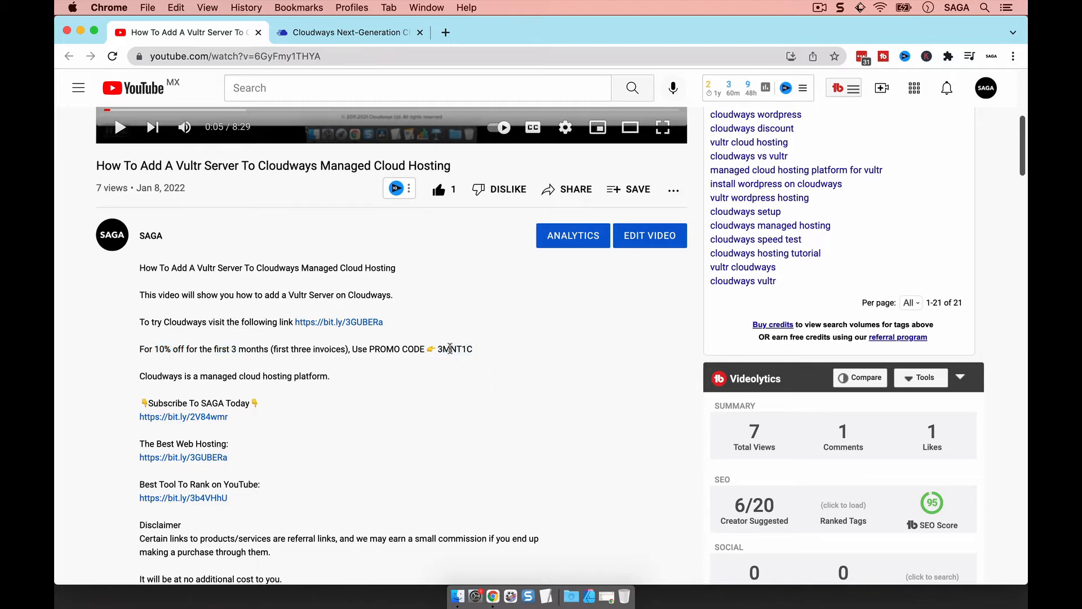
left_click(328, 39)
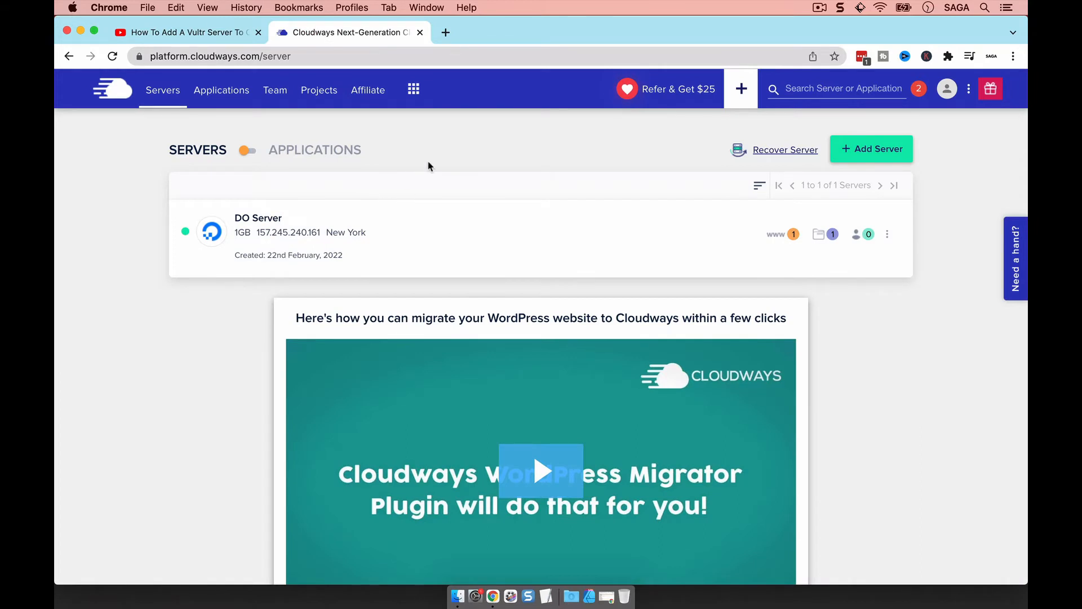
Choose Clone App/Create Staging from Do App's actions in the Applications list and open the Select Server dropdown
left_click(229, 97)
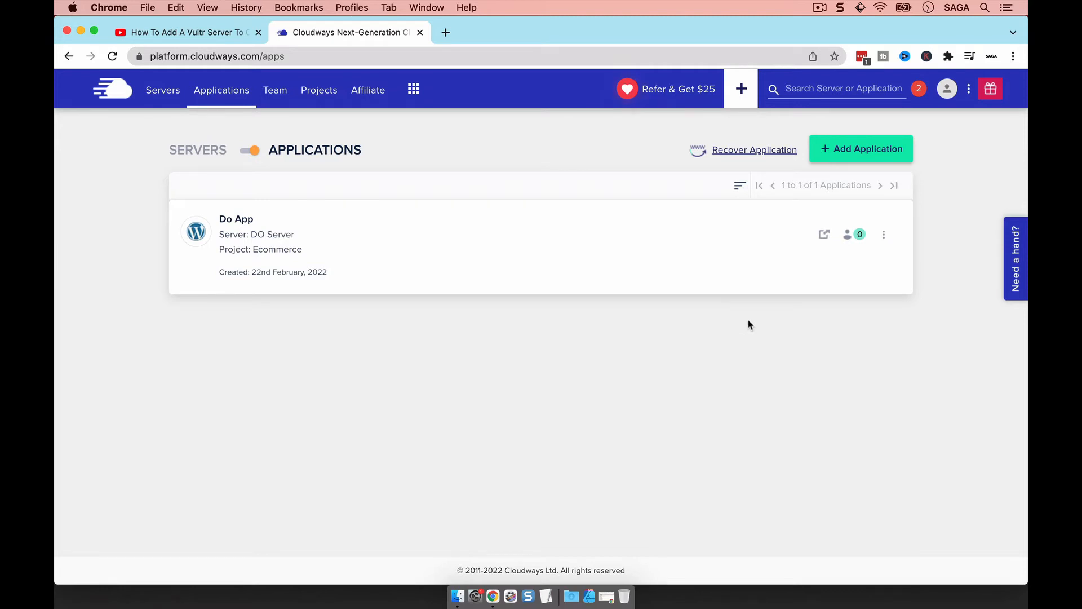
left_click(885, 234)
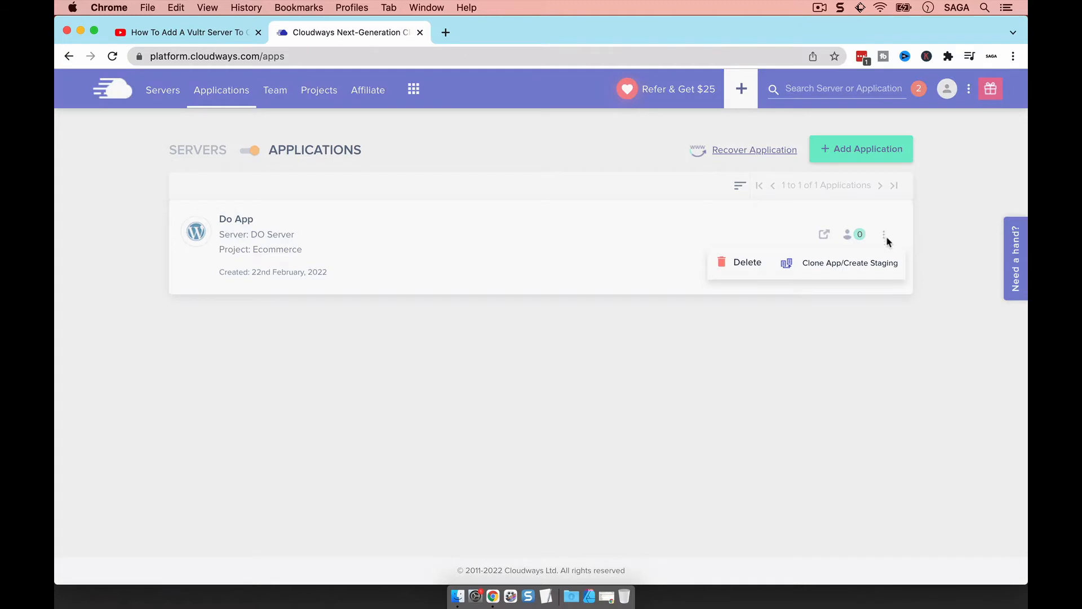
left_click(842, 268)
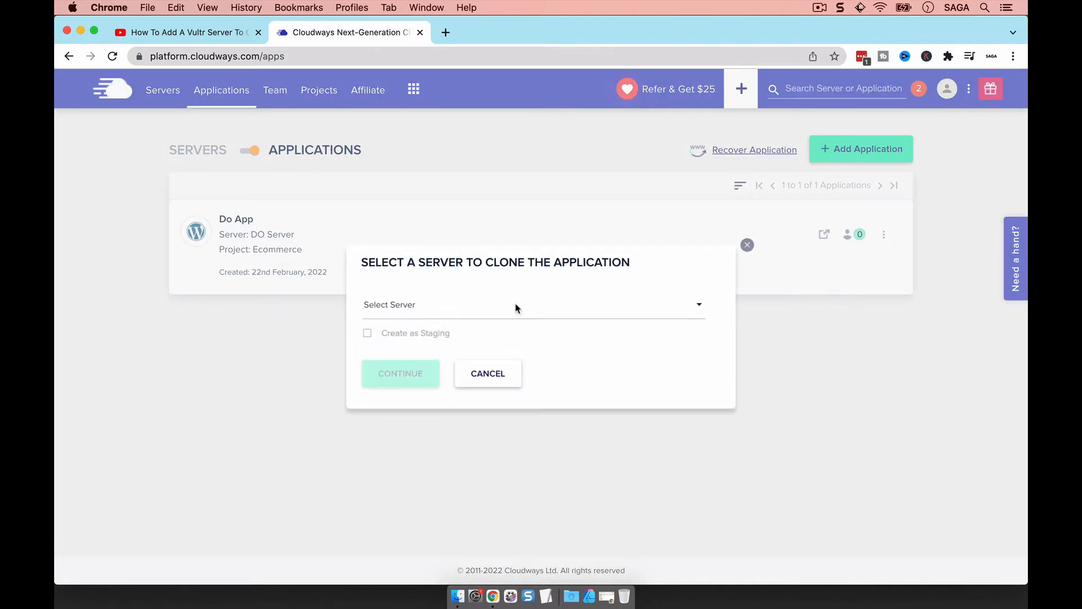
left_click(515, 306)
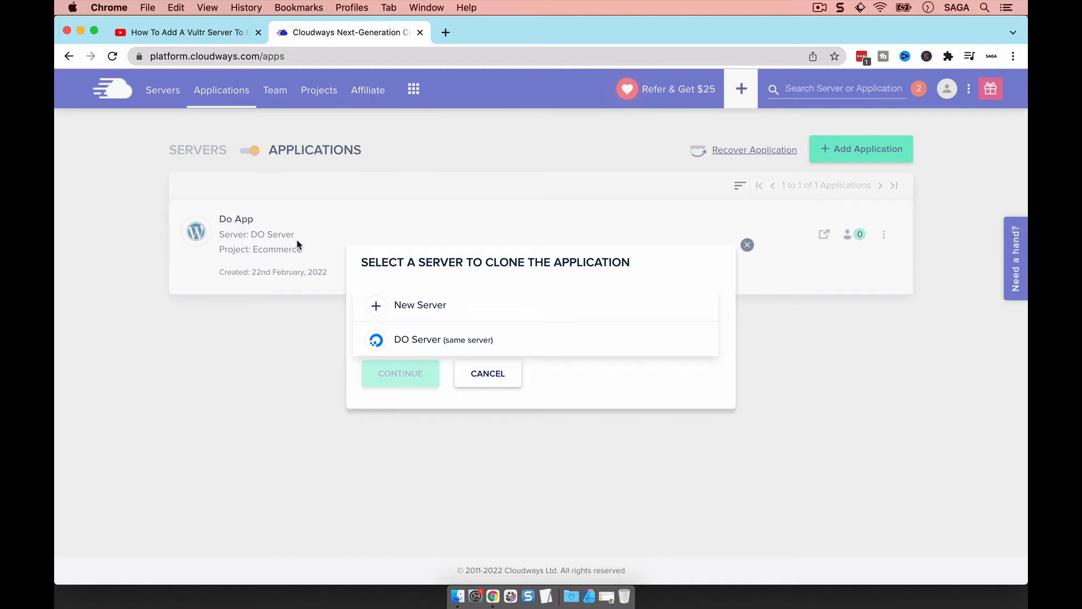
Clone Do App onto DO Server as a staging copy, then go to the Applications list
left_click(415, 343)
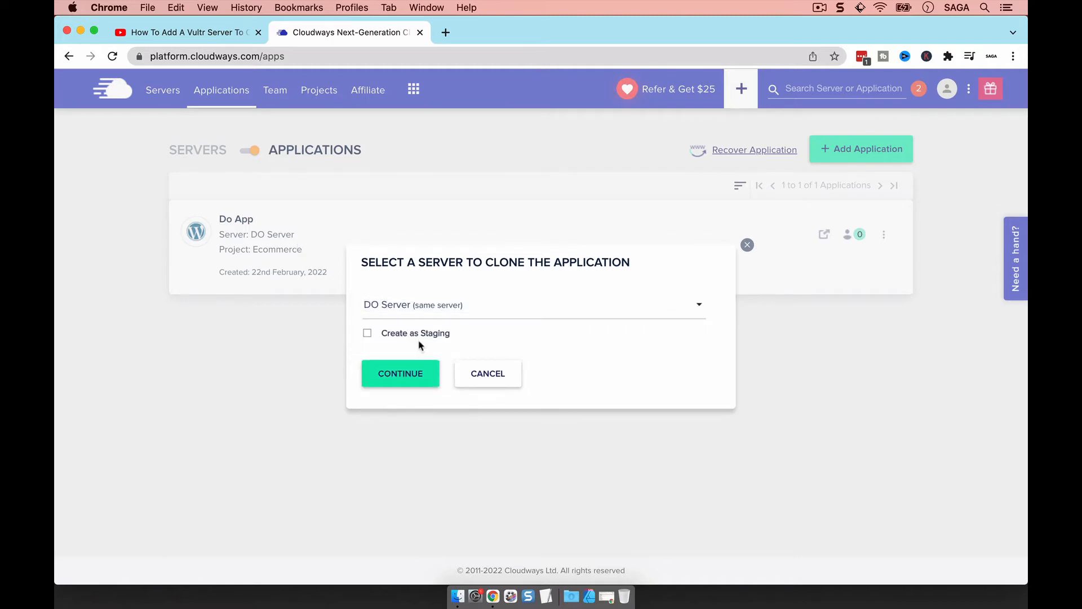
left_click(368, 337)
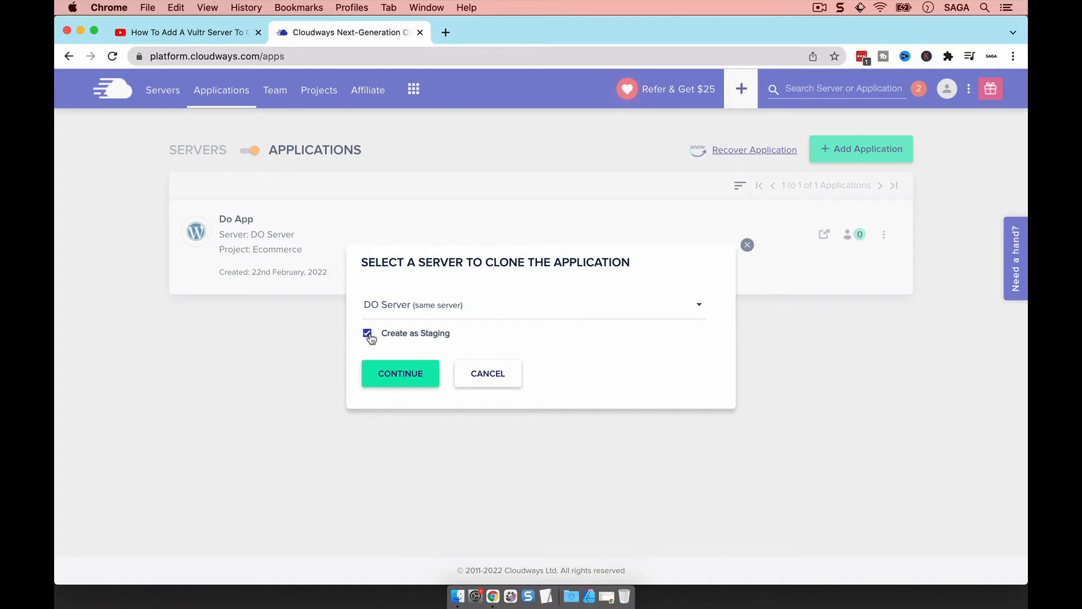
left_click(368, 335)
left_click(407, 381)
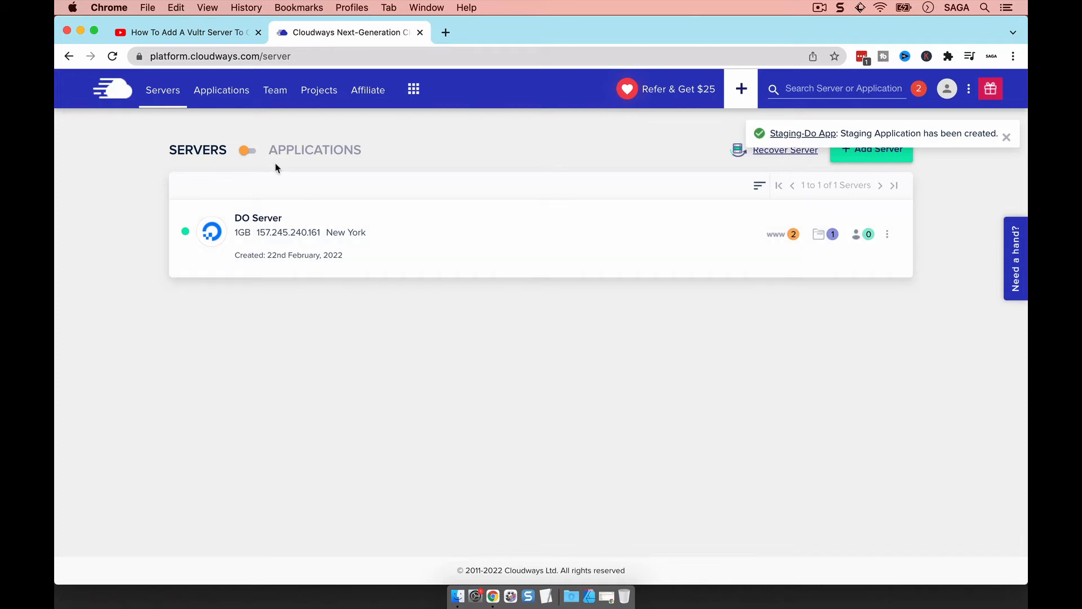
left_click(230, 93)
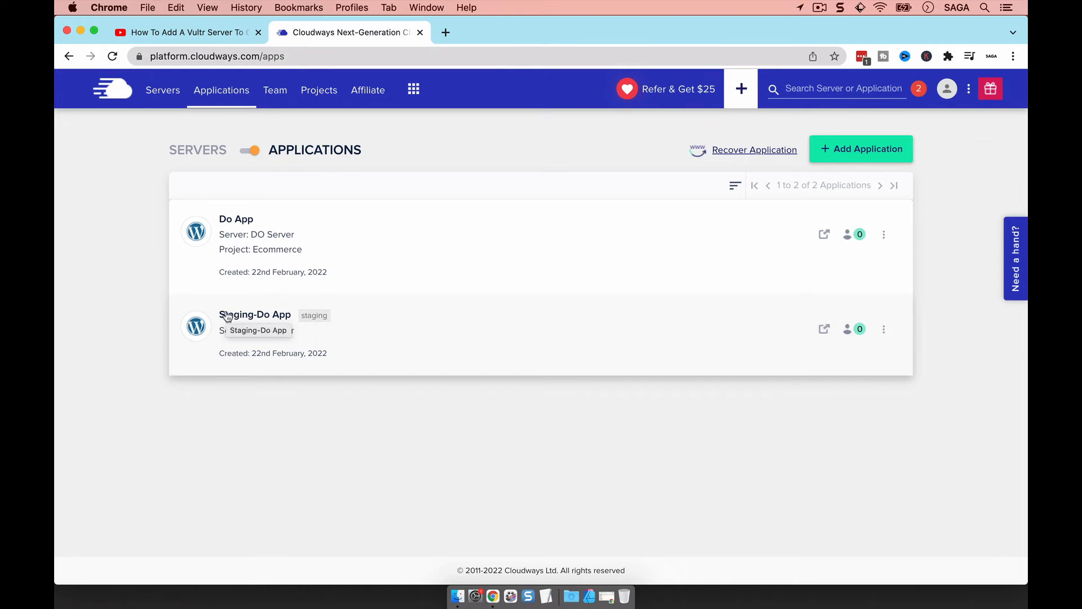
Open Do App's access details and launch its Application URL in a new tab
left_click(288, 238)
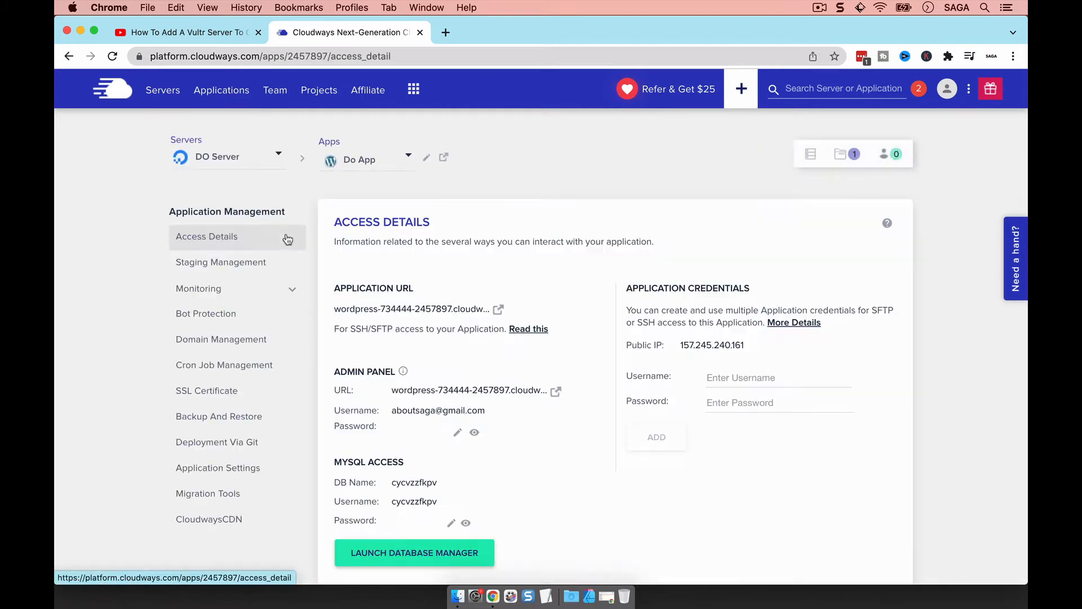
left_click(499, 312)
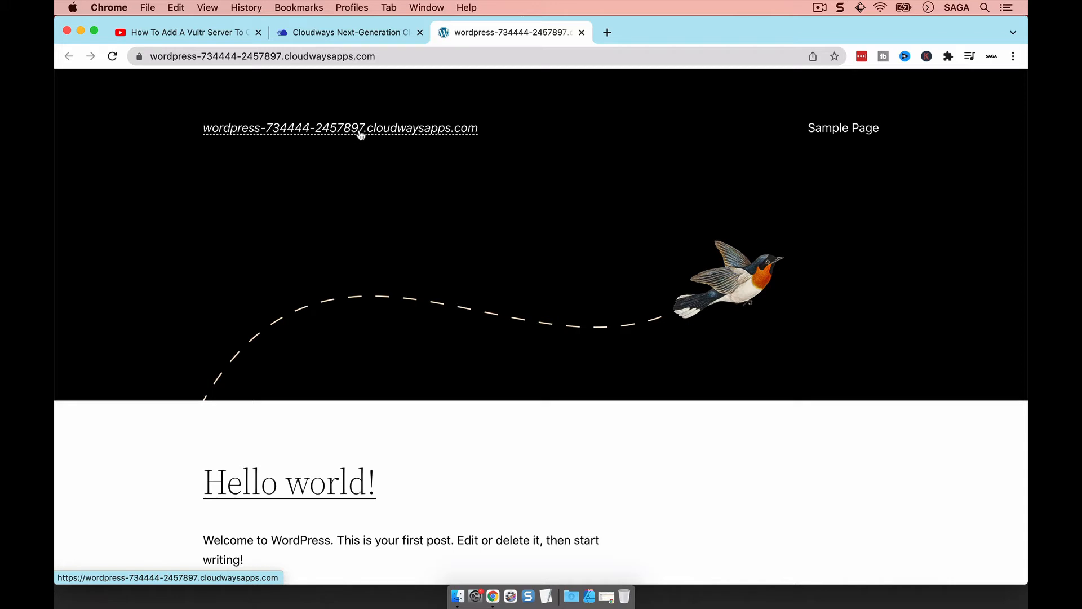
Write 897 in a new TextEdit note, then return to Do App's Cloudways access details
left_click(545, 595)
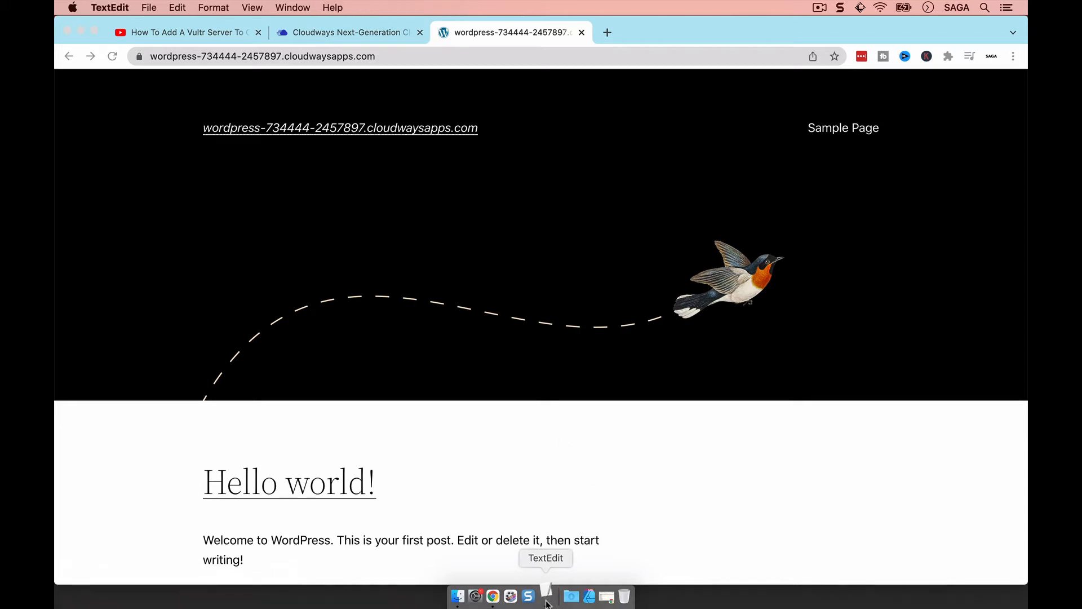
left_click_drag(306, 56, 542, 218)
type("897 live")
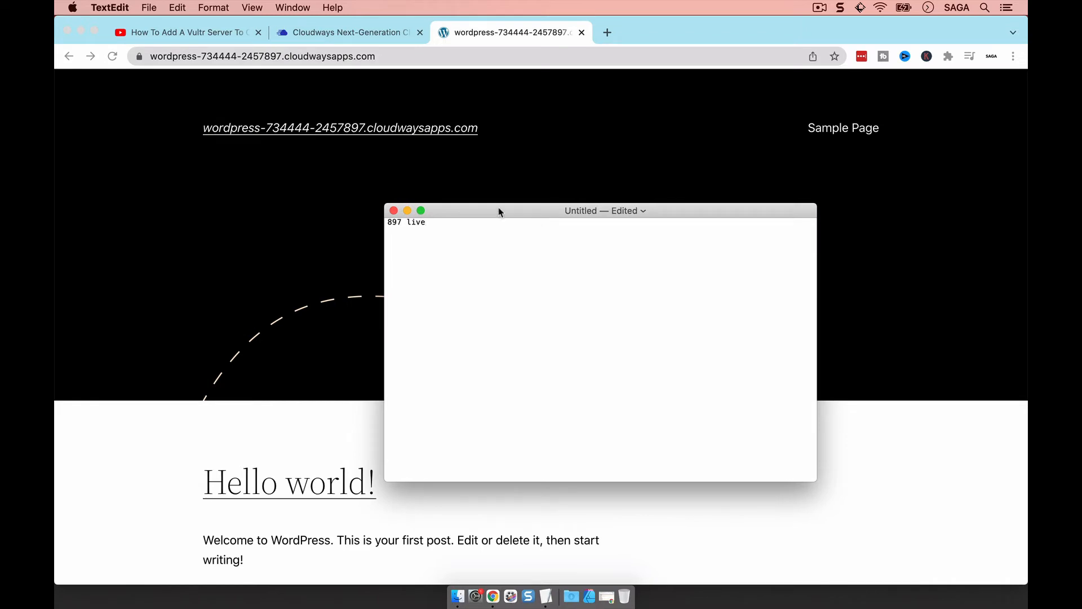
left_click(345, 262)
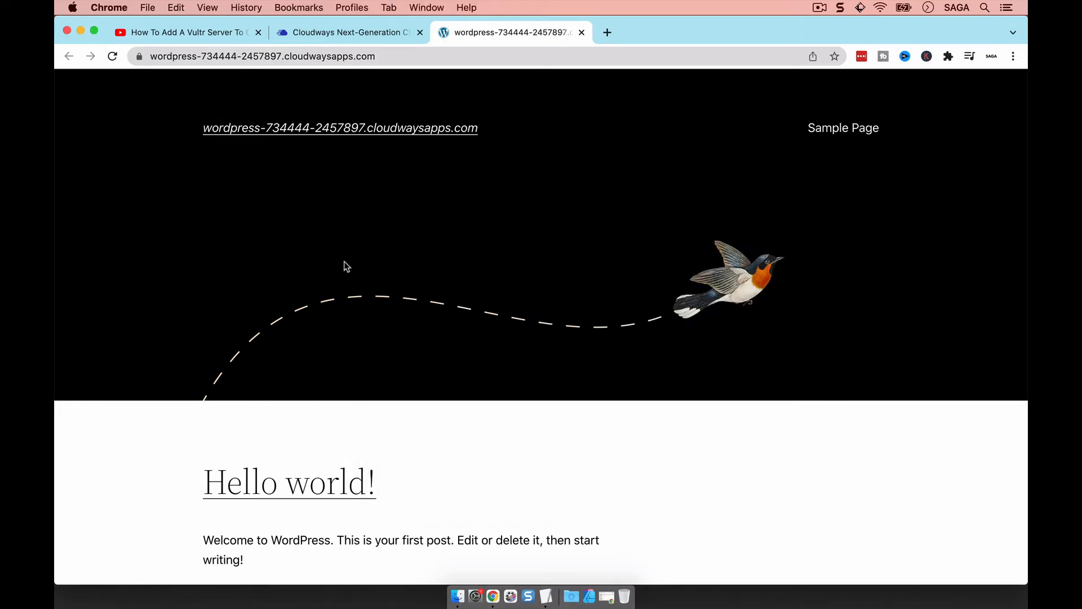
left_click(344, 39)
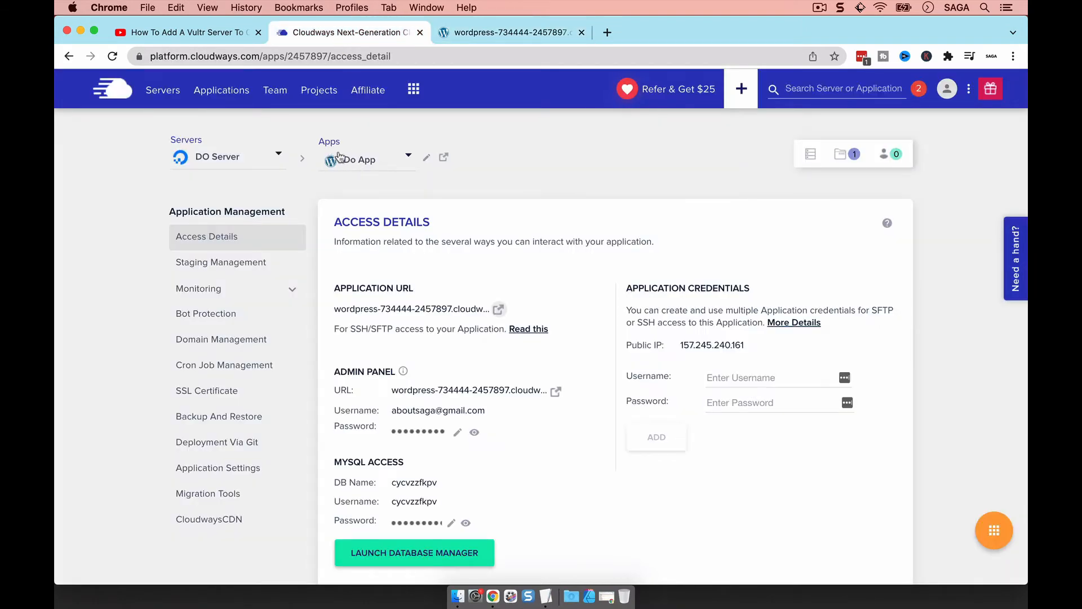
Check Do App's Staging Management deployment logs, dismiss the no-logs notice, and open the Apps dropdown
left_click(225, 266)
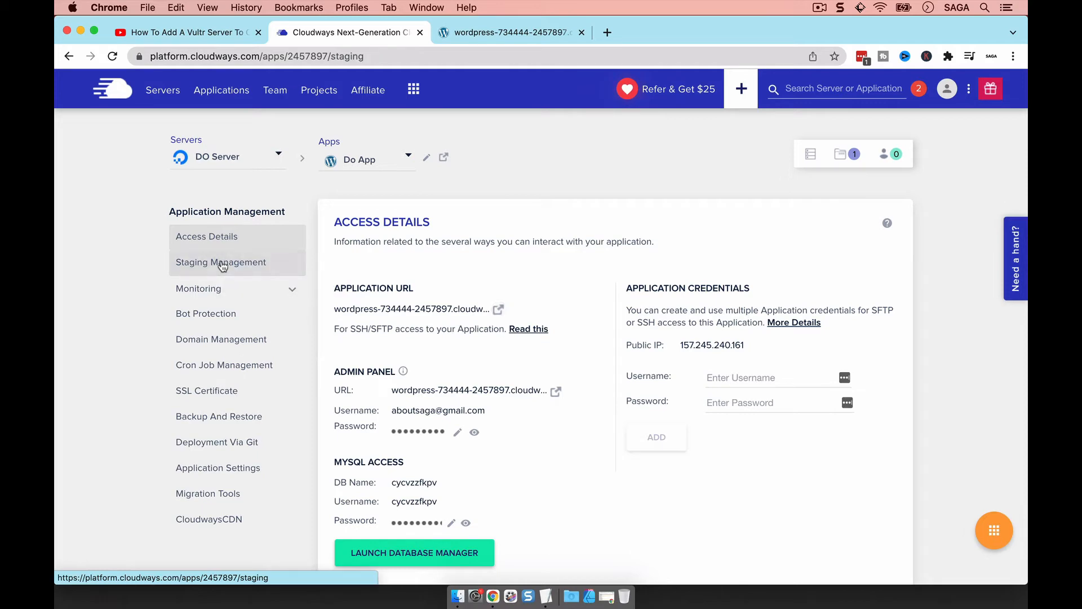
scroll(437, 261, "down", 3)
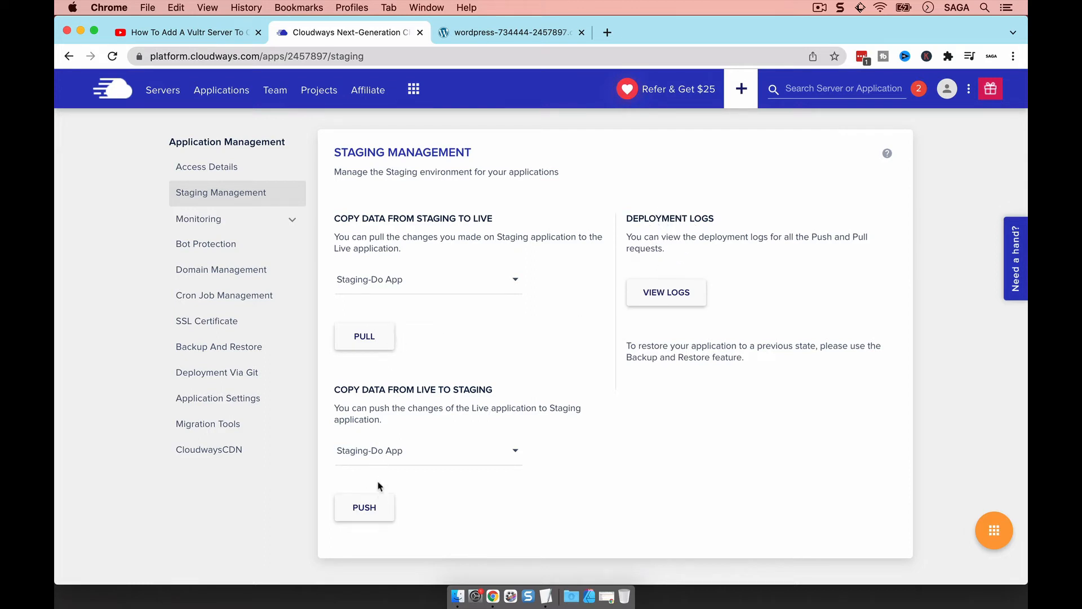
left_click(673, 299)
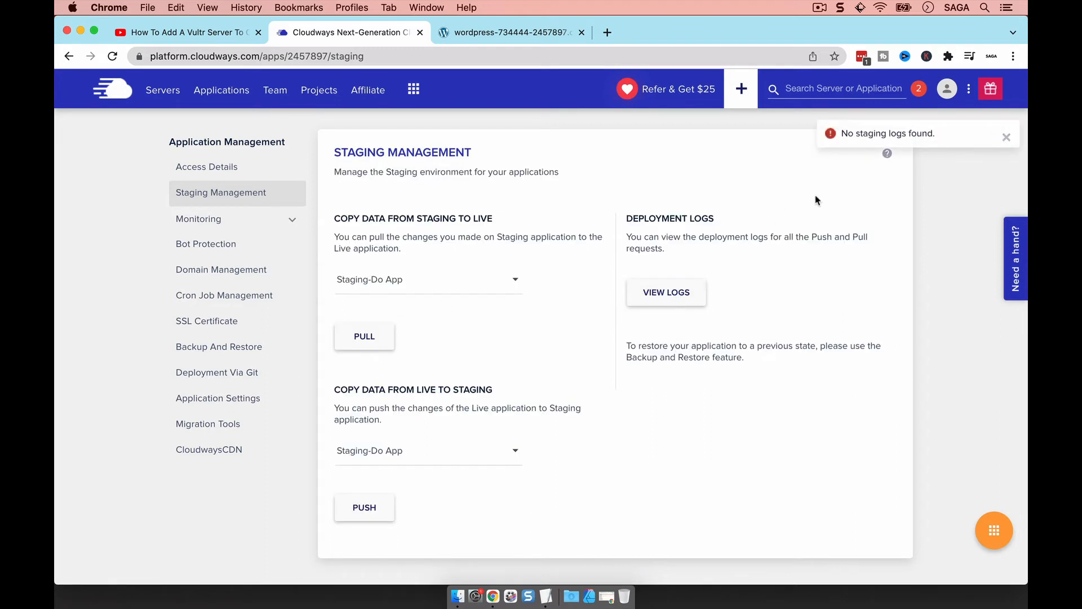
left_click(1005, 138)
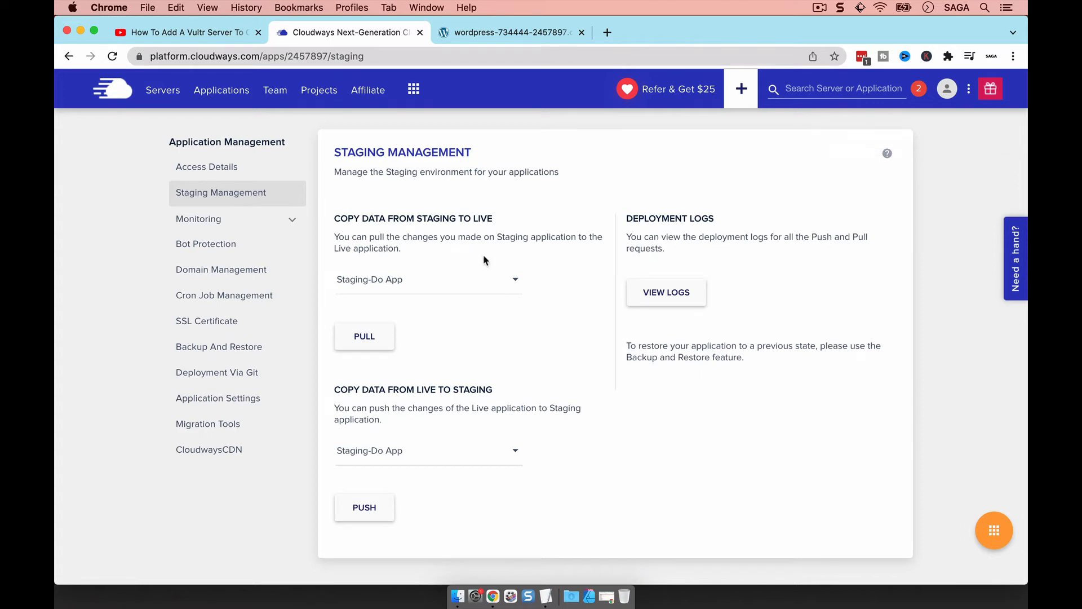
scroll(336, 206, "up", 2)
left_click(361, 162)
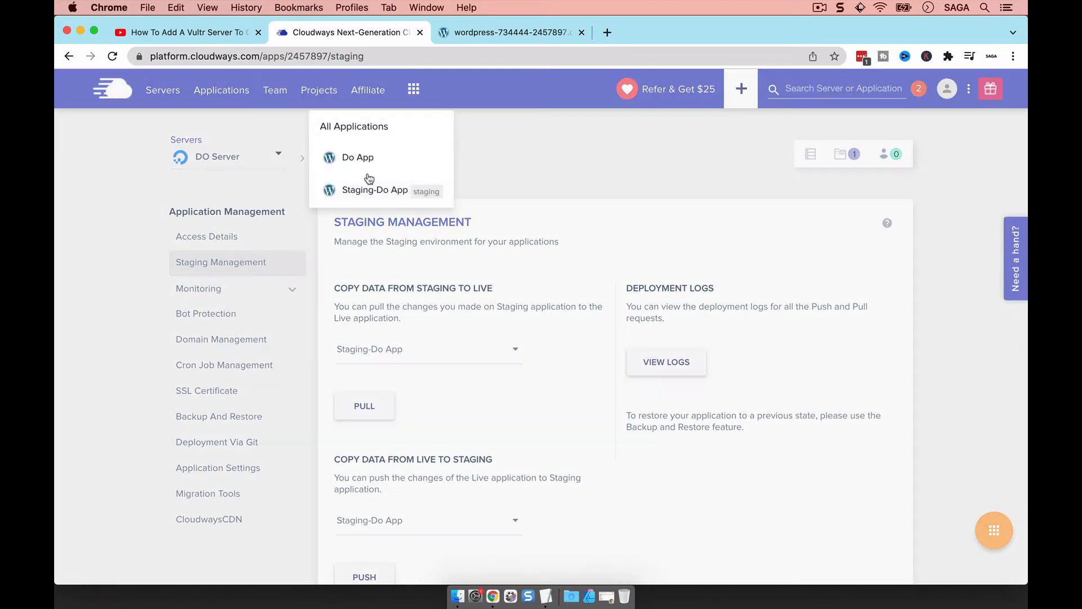
Open Staging-Do App's access details and launch its site in a new tab
left_click(369, 190)
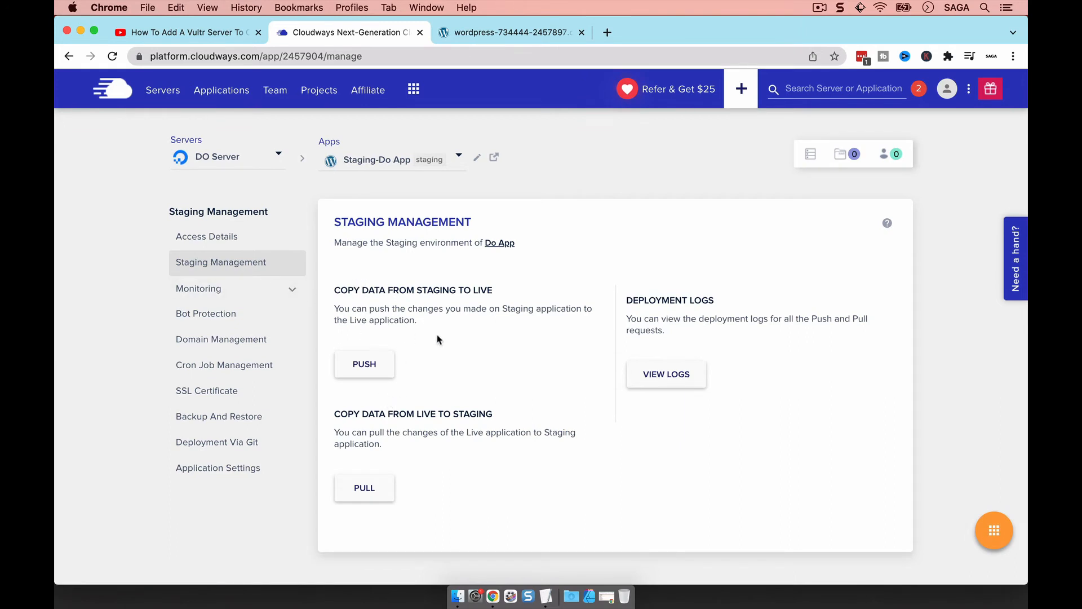
left_click(204, 235)
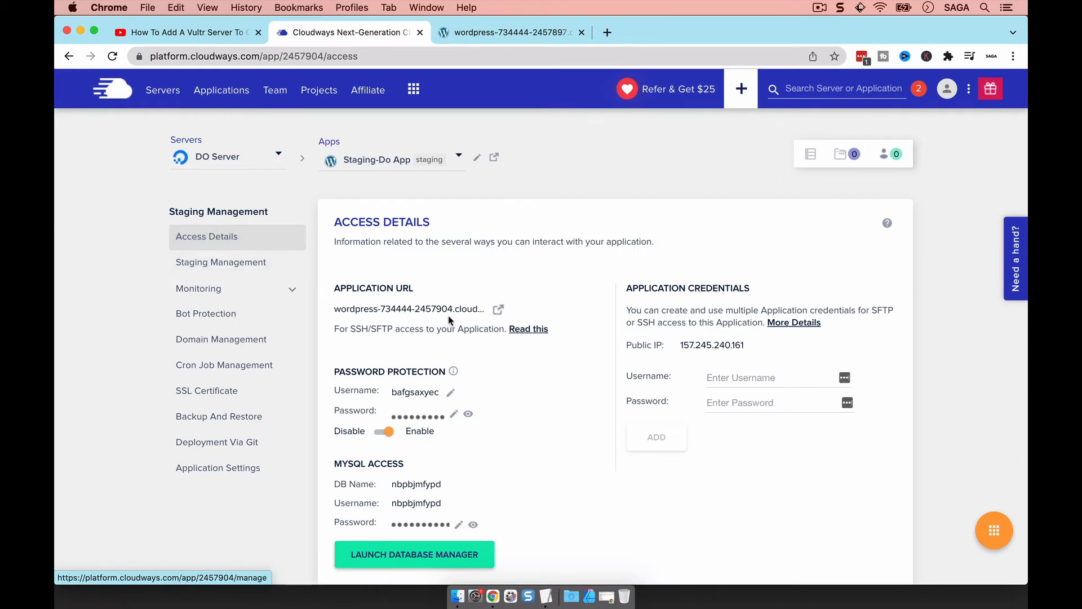
left_click(499, 310)
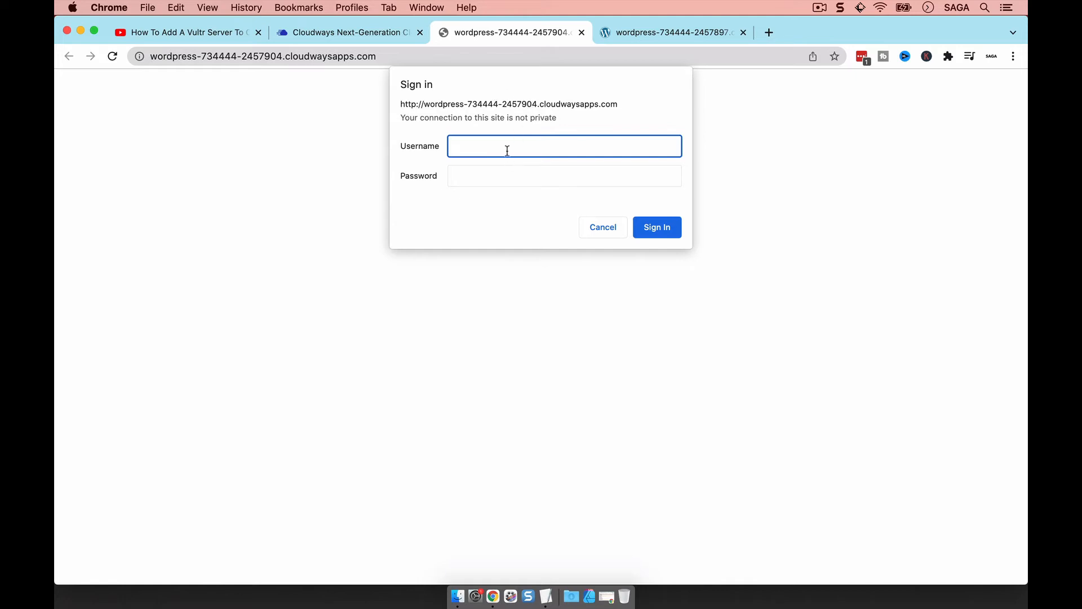
Sign in to the staging site using the copied password-protection username and password
left_click(380, 32)
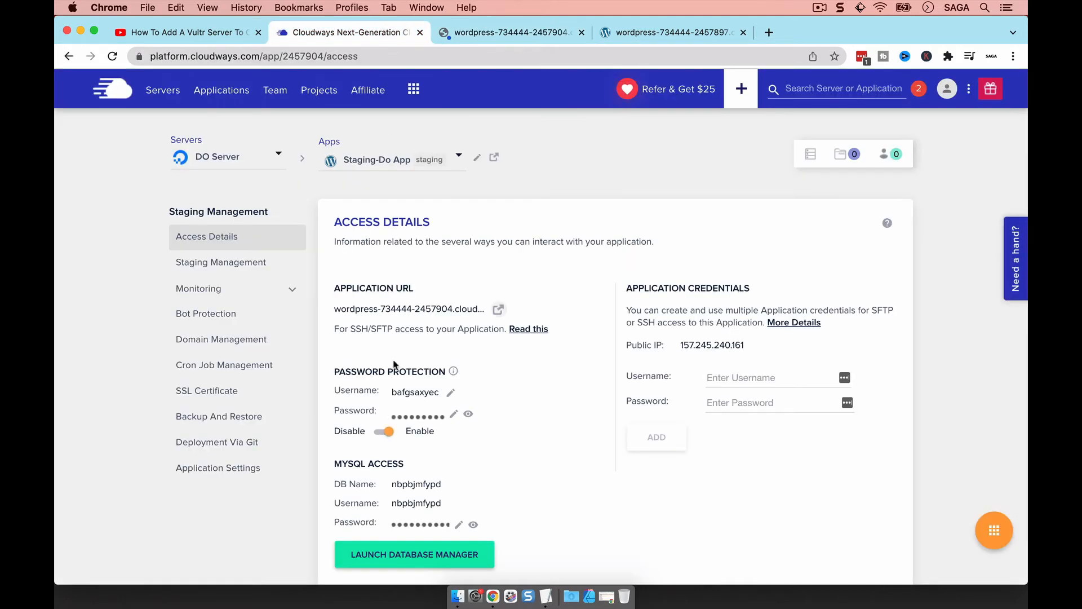
left_click(414, 393)
left_click(486, 33)
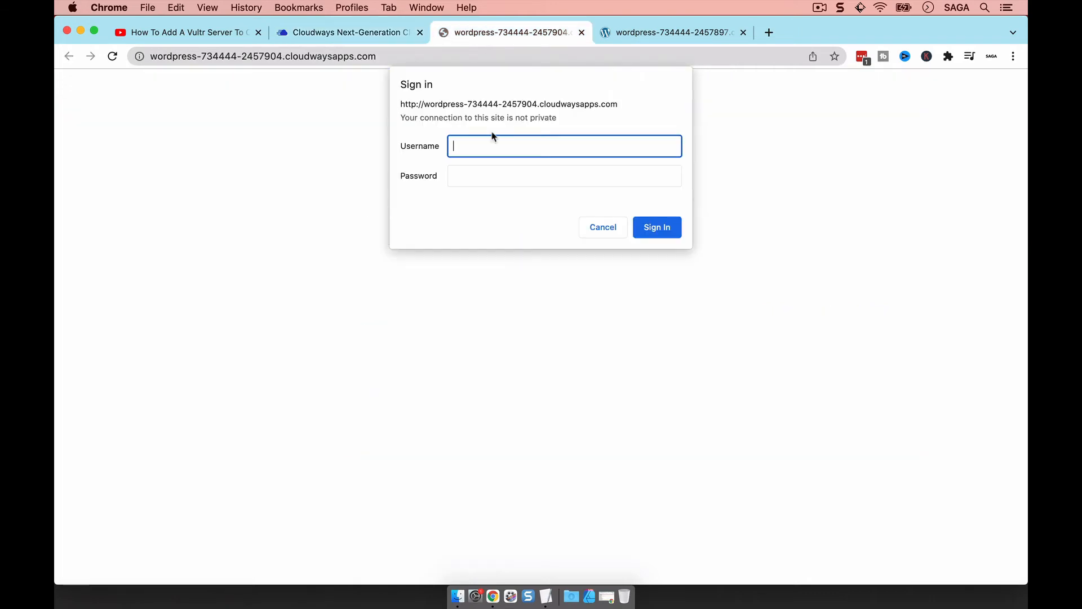
left_click(385, 33)
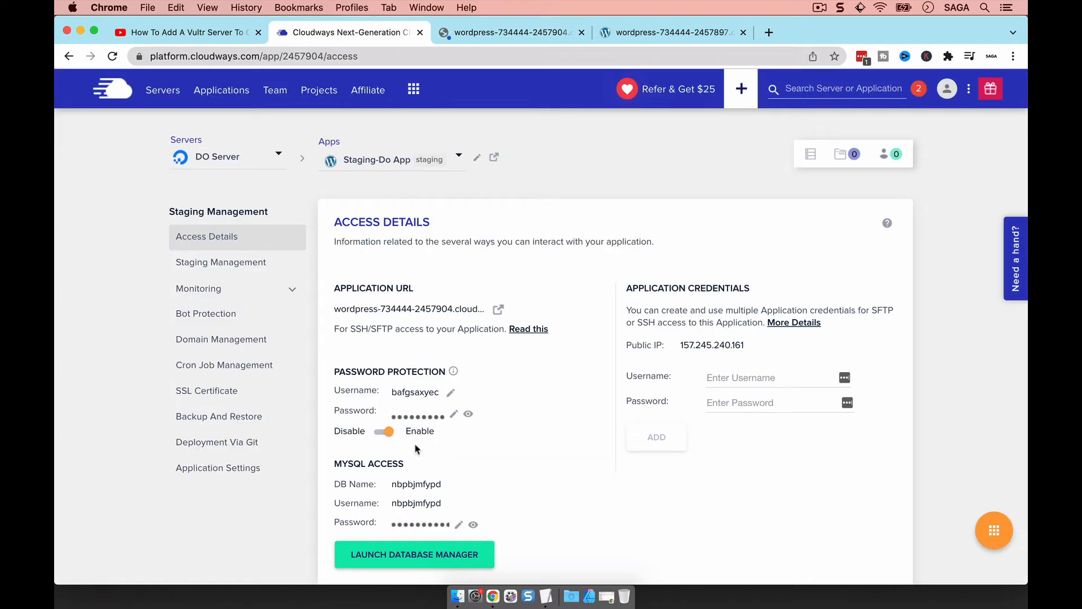
left_click(412, 418)
left_click(496, 33)
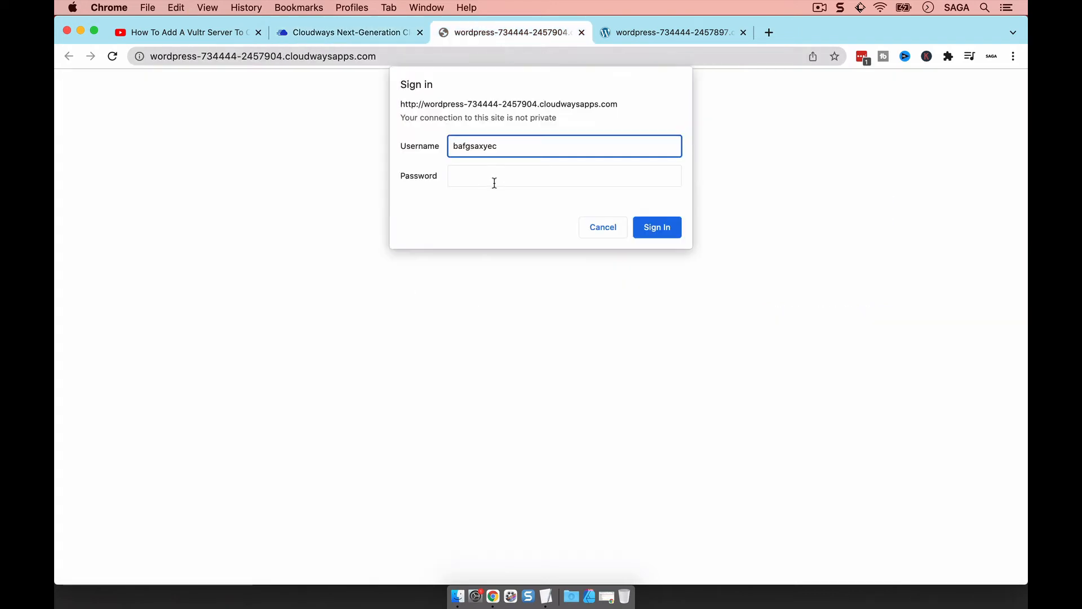
left_click(489, 177)
left_click(670, 232)
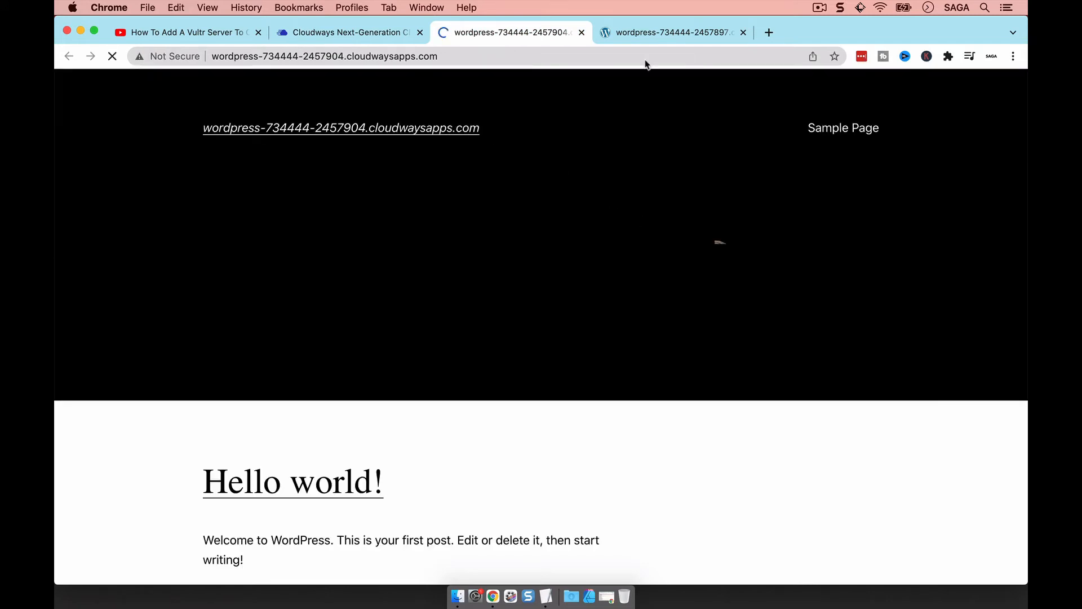
Compare the live and staging sites, fix the staging entry in the TextEdit note, and return to Cloudways
left_click(651, 35)
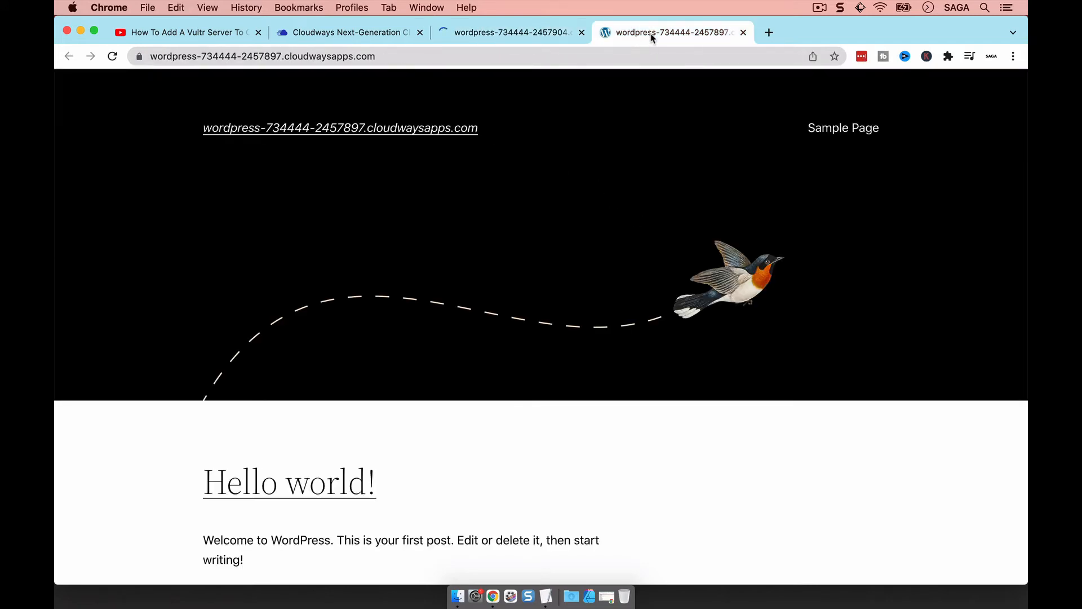
left_click(519, 35)
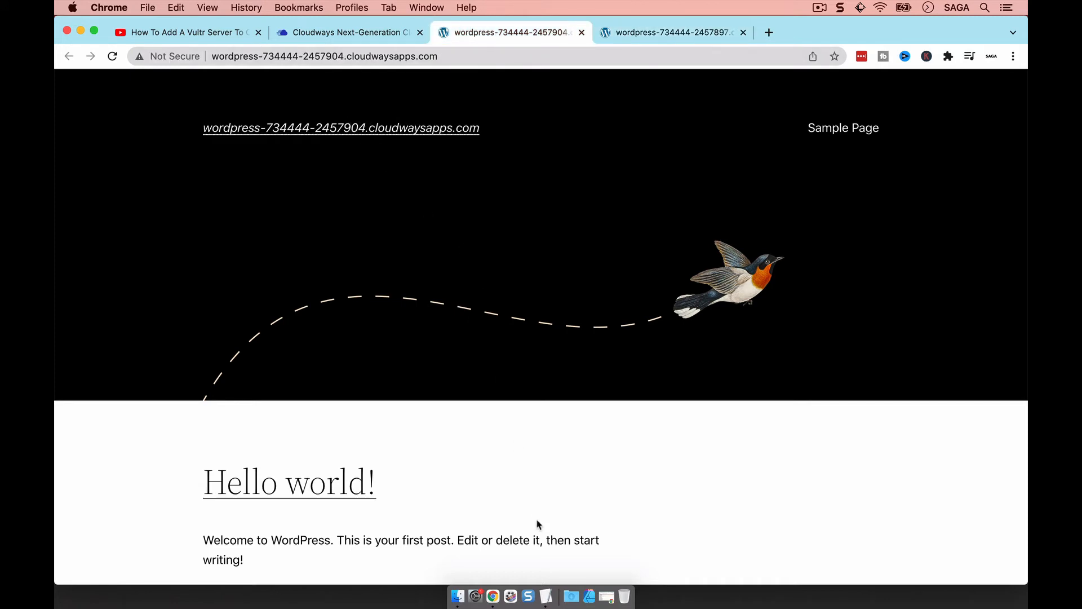
left_click(546, 597)
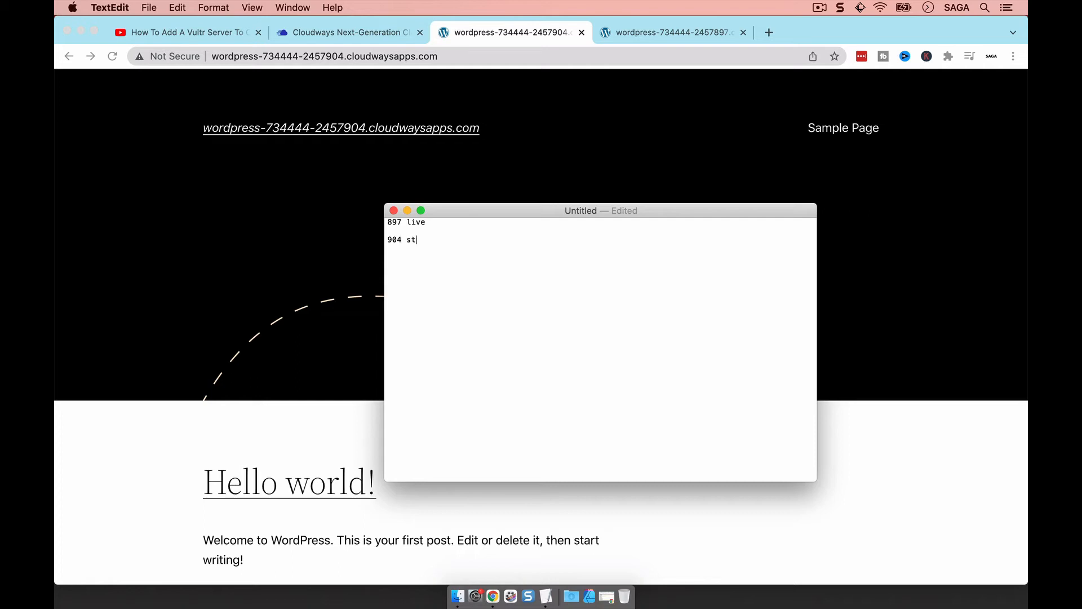
key("BackSpace")
left_click(342, 302)
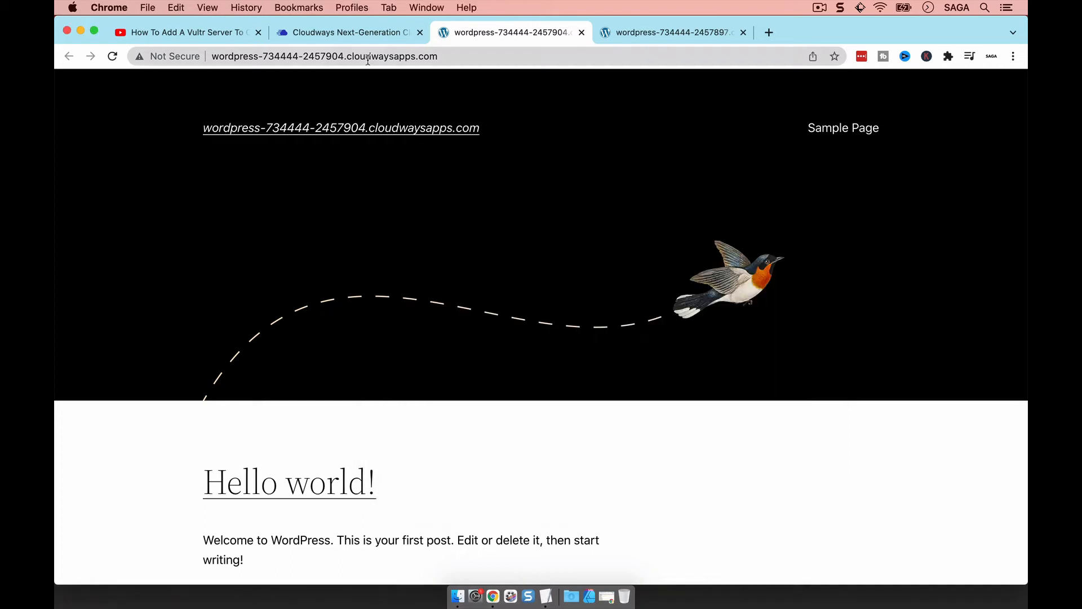
left_click(360, 33)
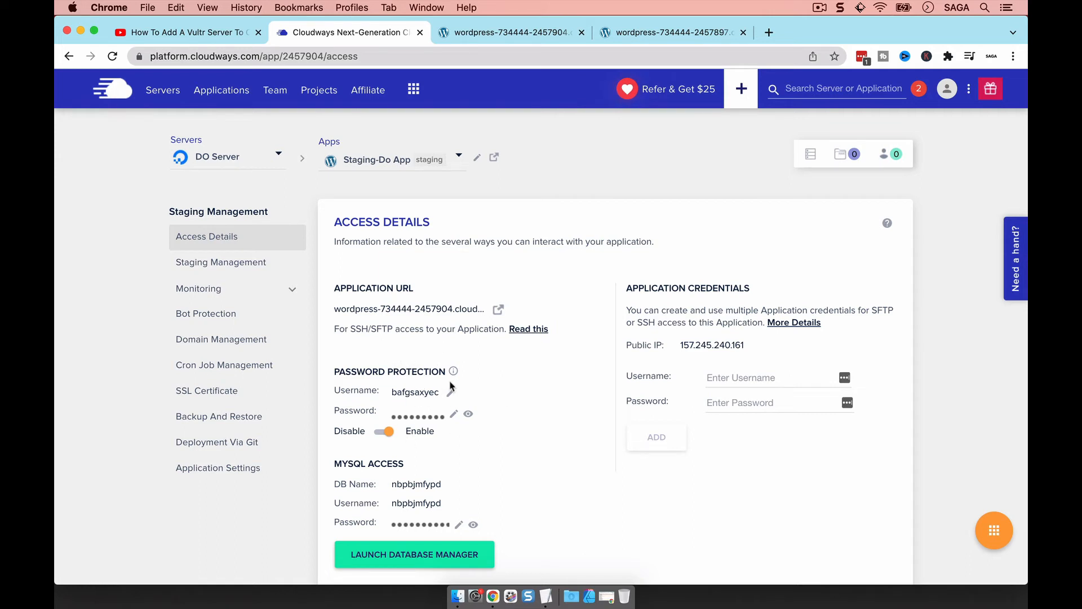
Append /wp-admin to the staging site address and load it
left_click(429, 165)
left_click(347, 120)
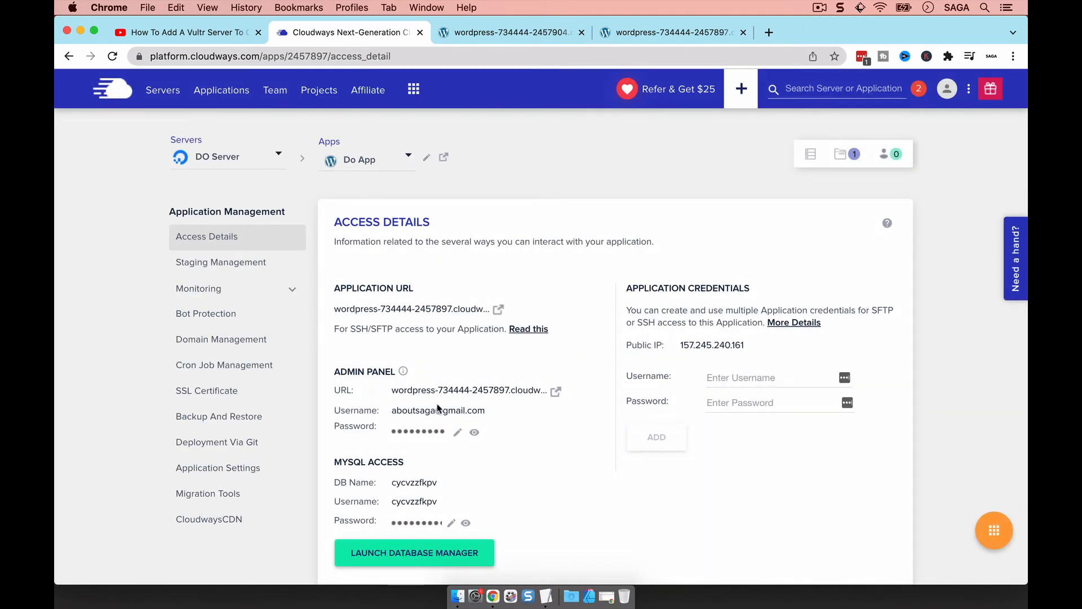
left_click(489, 32)
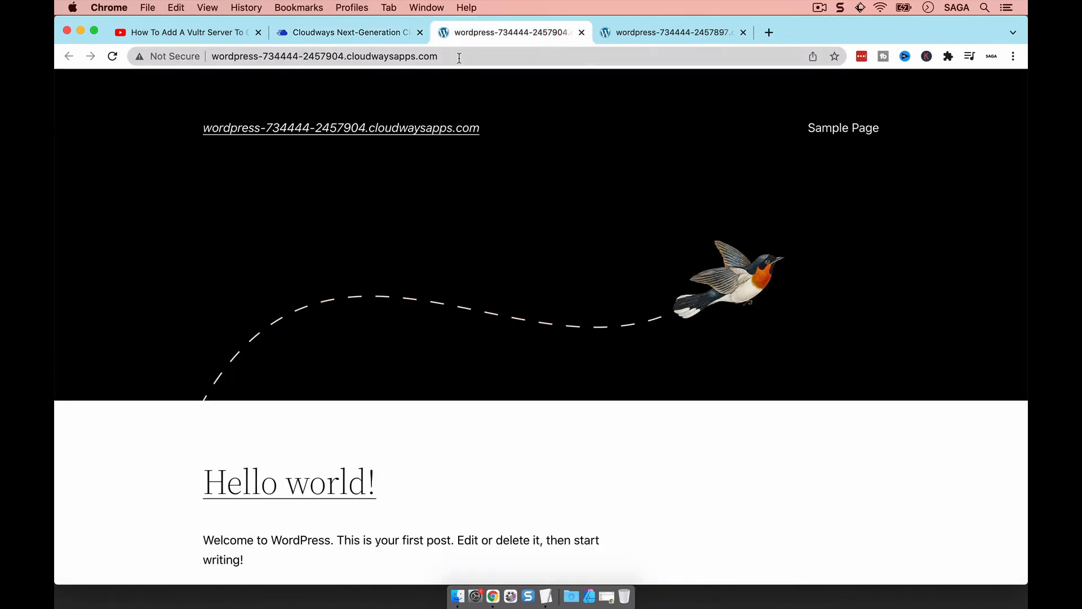
left_click(459, 58)
left_click(462, 58)
type("/")
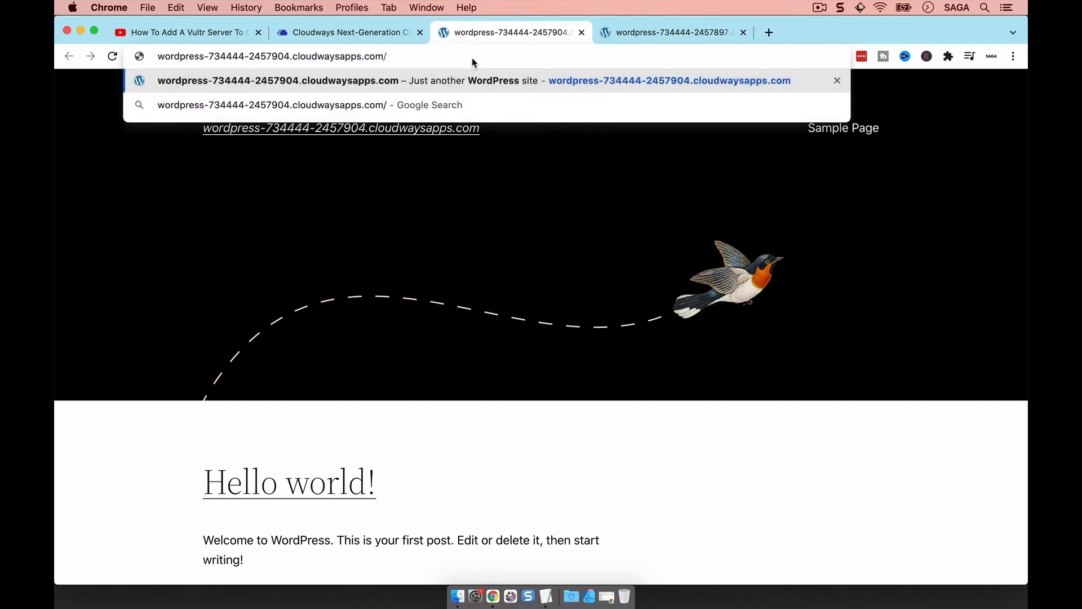
type("wp-")
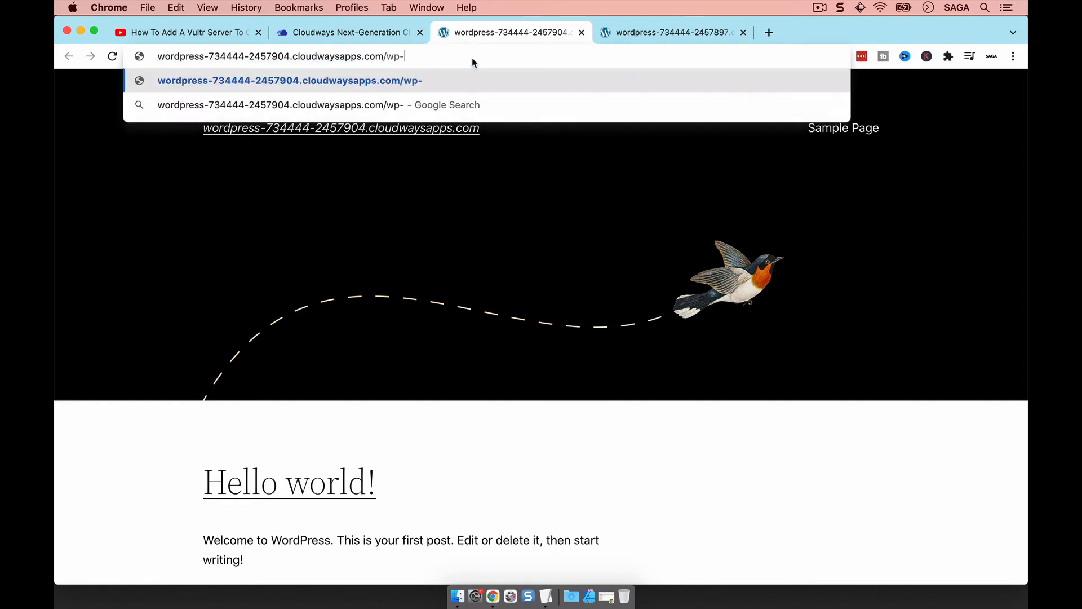
type("admin")
key("Return")
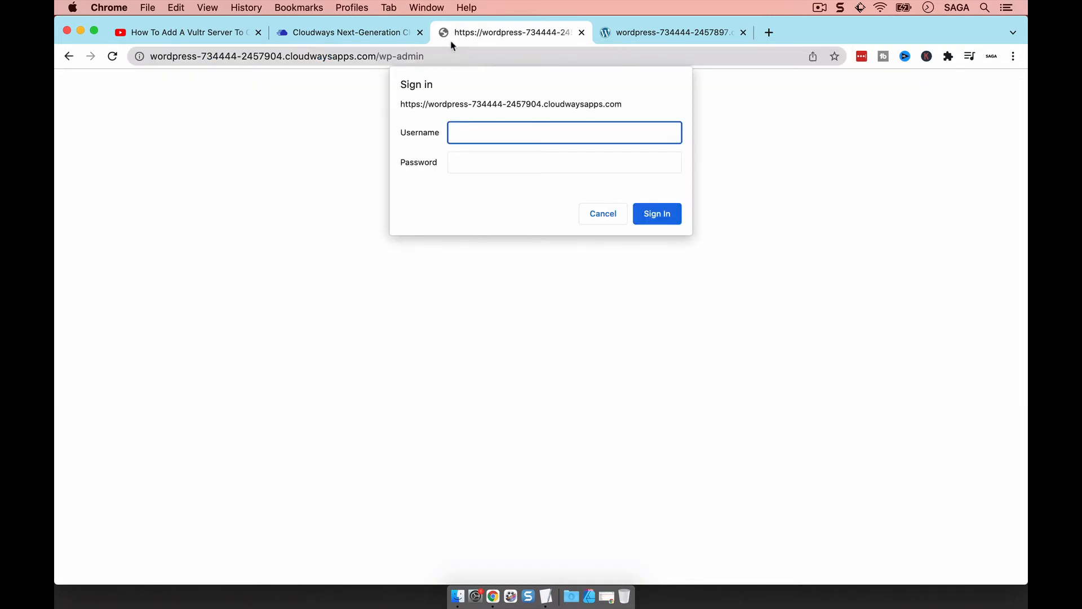
Pass the staging site's password protection using Staging-Do App's username and password
left_click(367, 35)
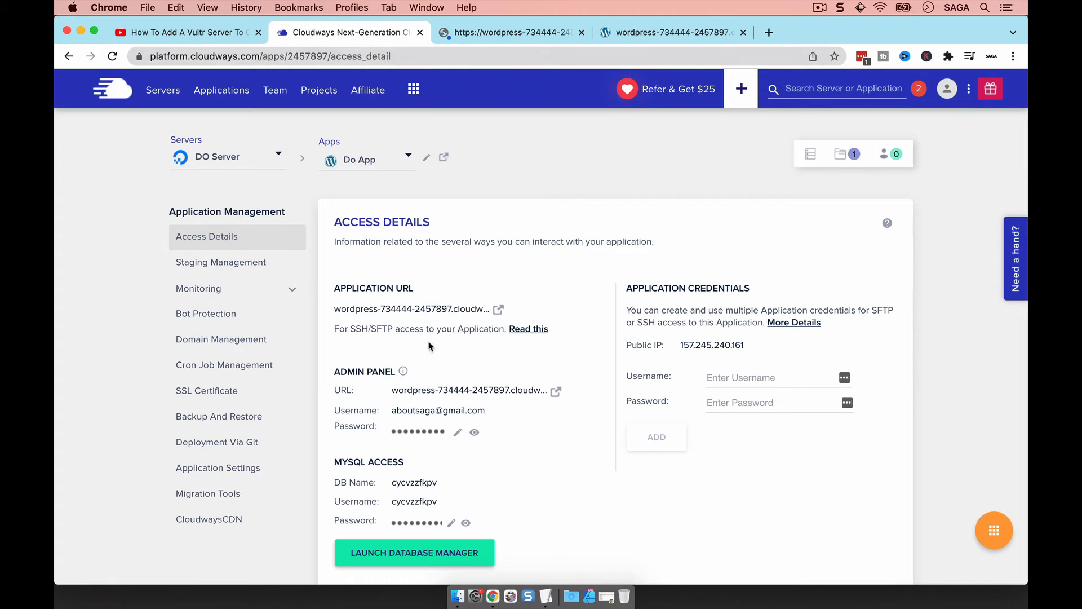
left_click(363, 164)
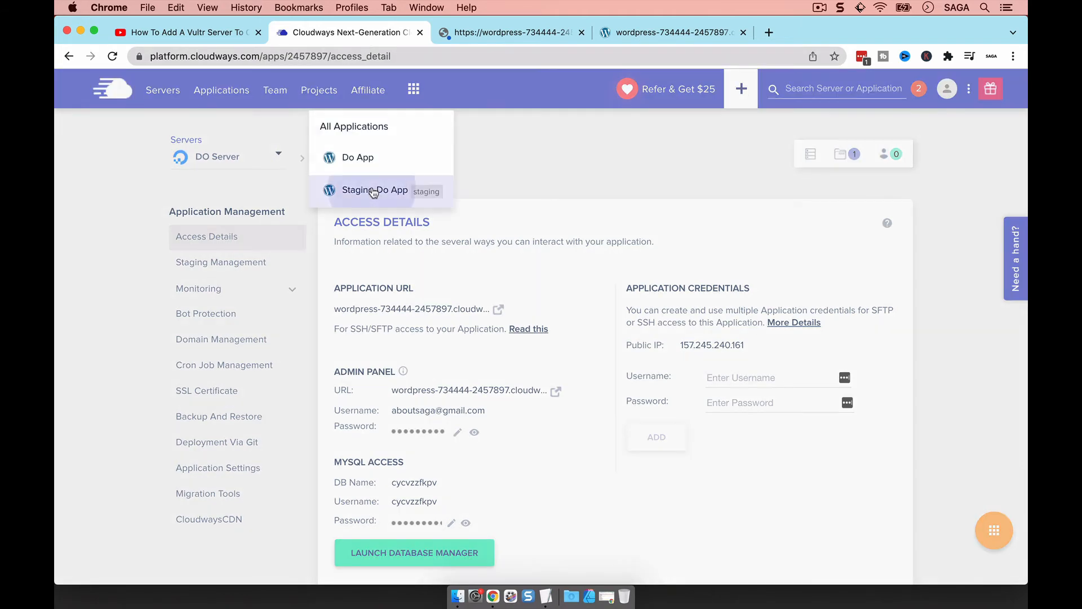
left_click(371, 192)
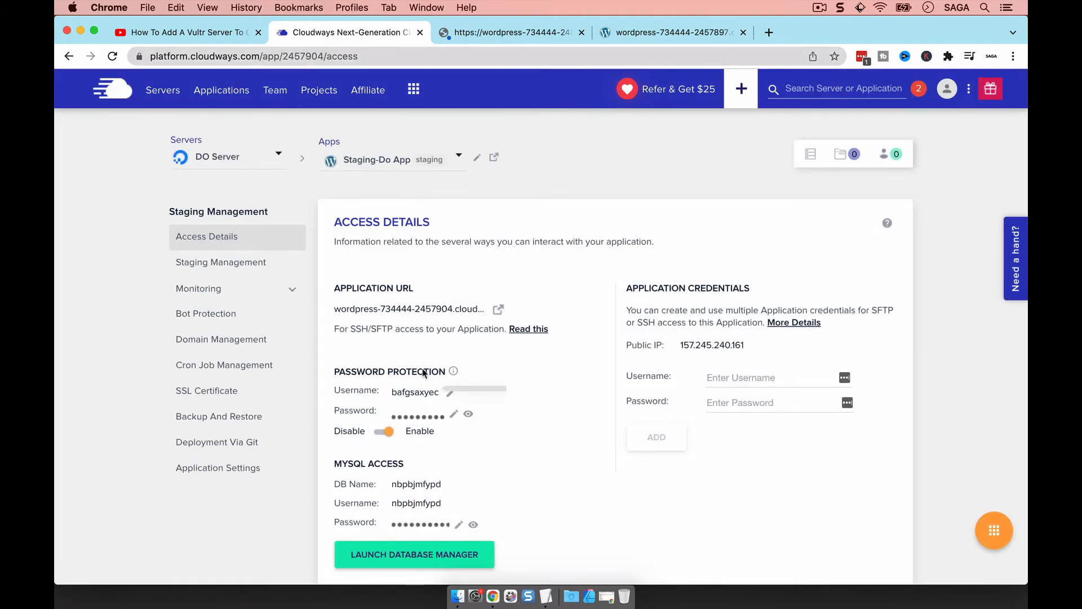
left_click(496, 33)
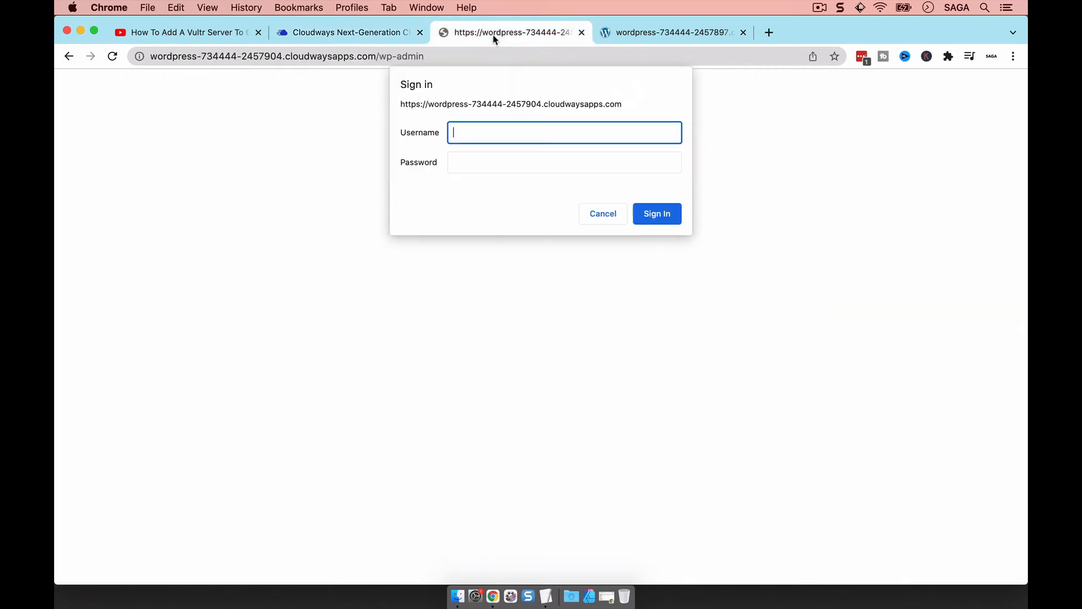
key("super+v")
left_click(344, 32)
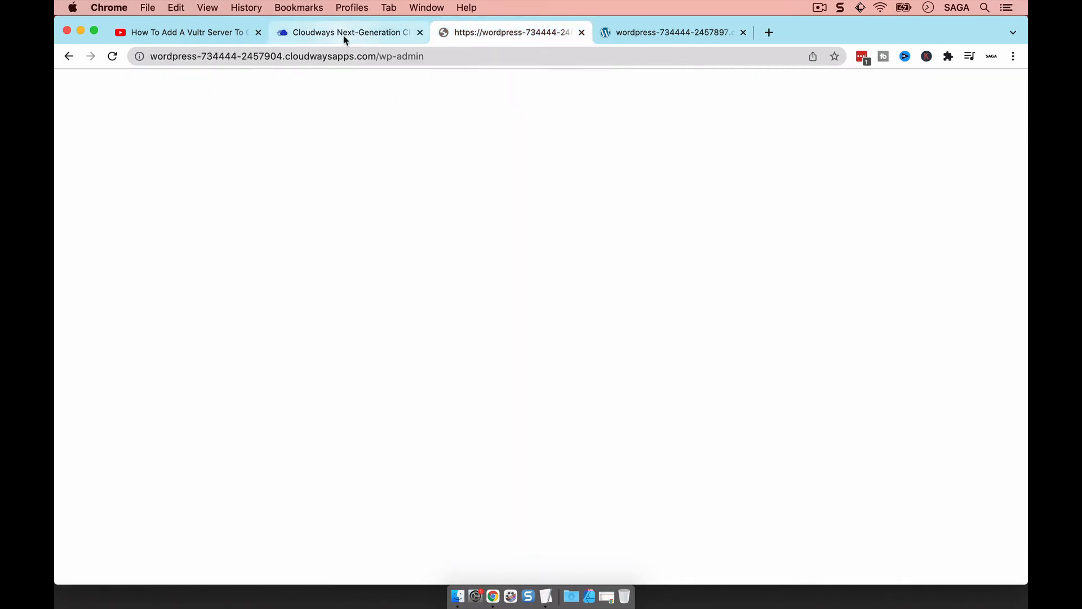
left_click(418, 417)
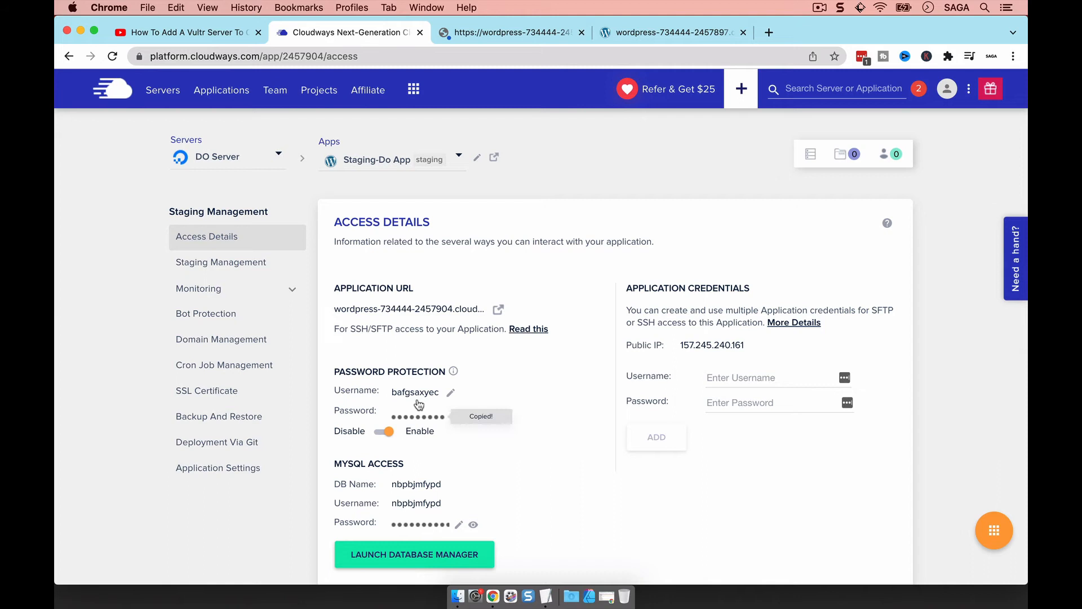
left_click(485, 32)
left_click(463, 164)
key("super+v")
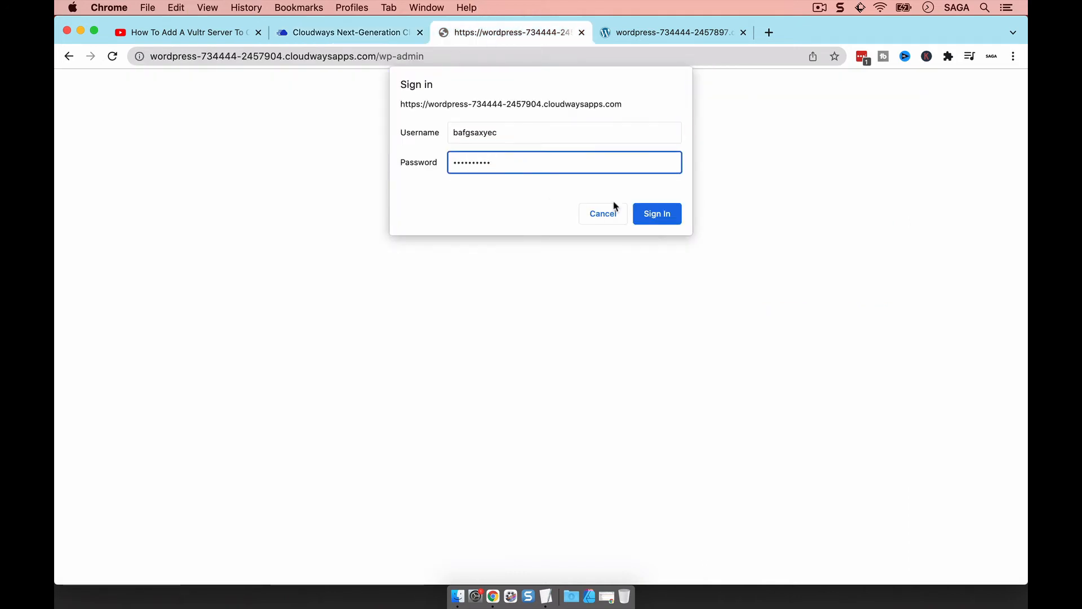
left_click(647, 213)
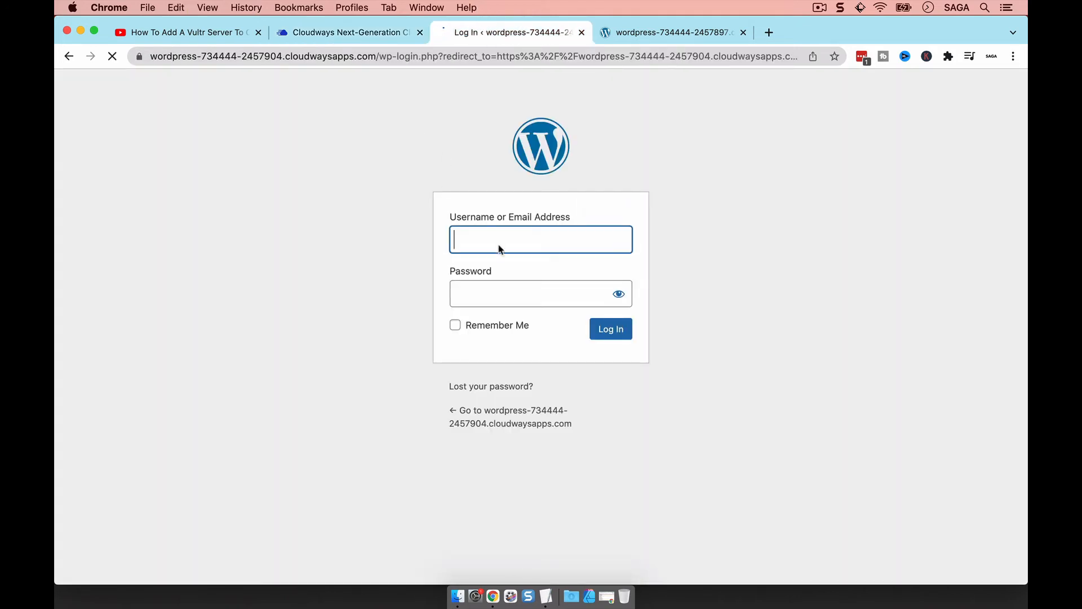
Log in to the staging WordPress admin with Do App's admin e-mail and password
left_click(321, 32)
left_click(380, 163)
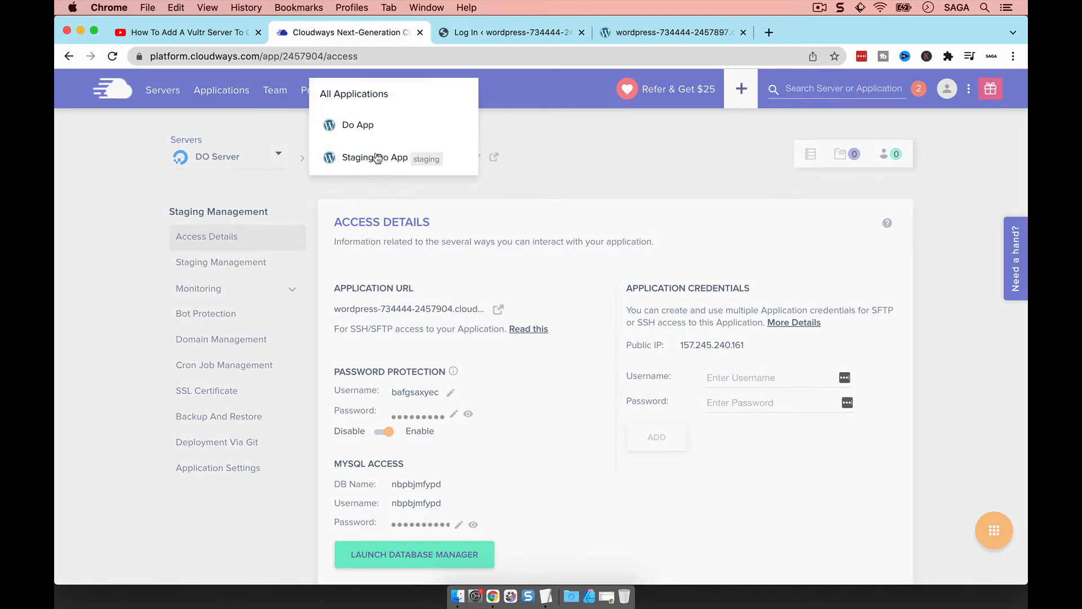
left_click(362, 125)
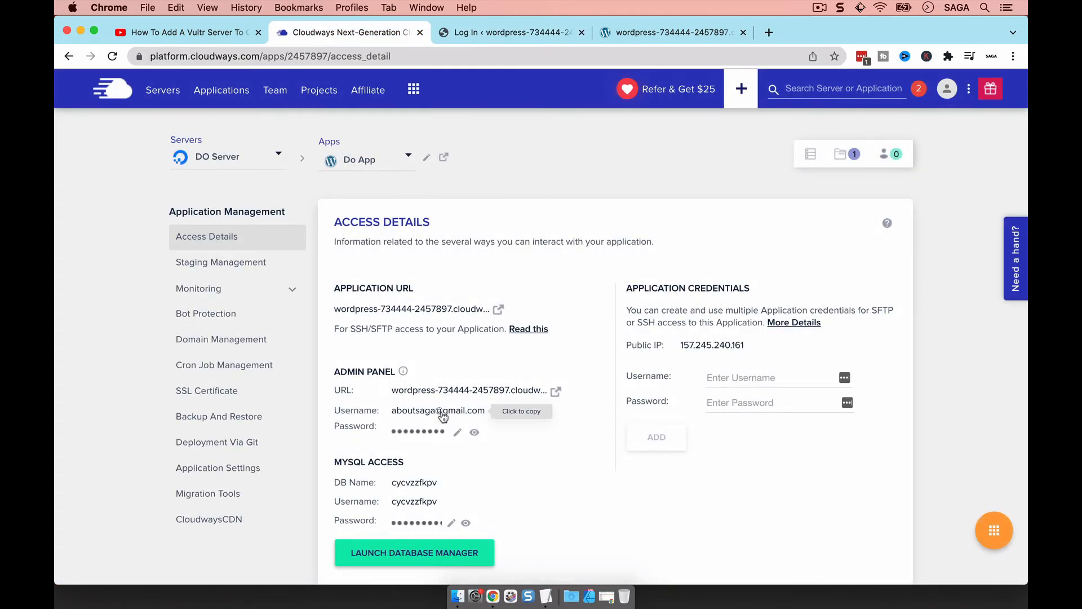
left_click(507, 34)
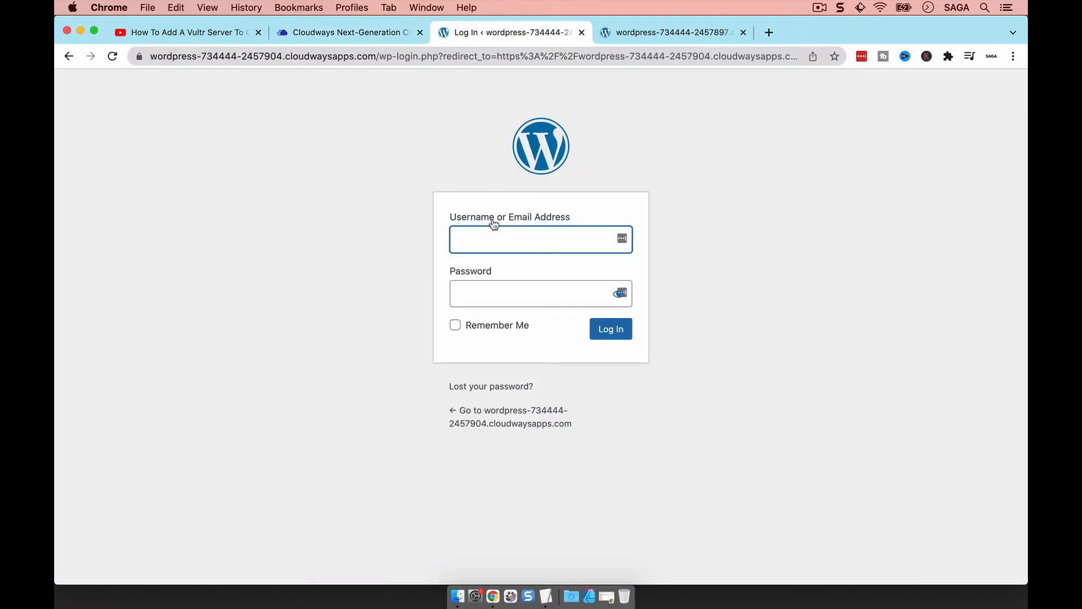
key("super+v")
left_click(374, 34)
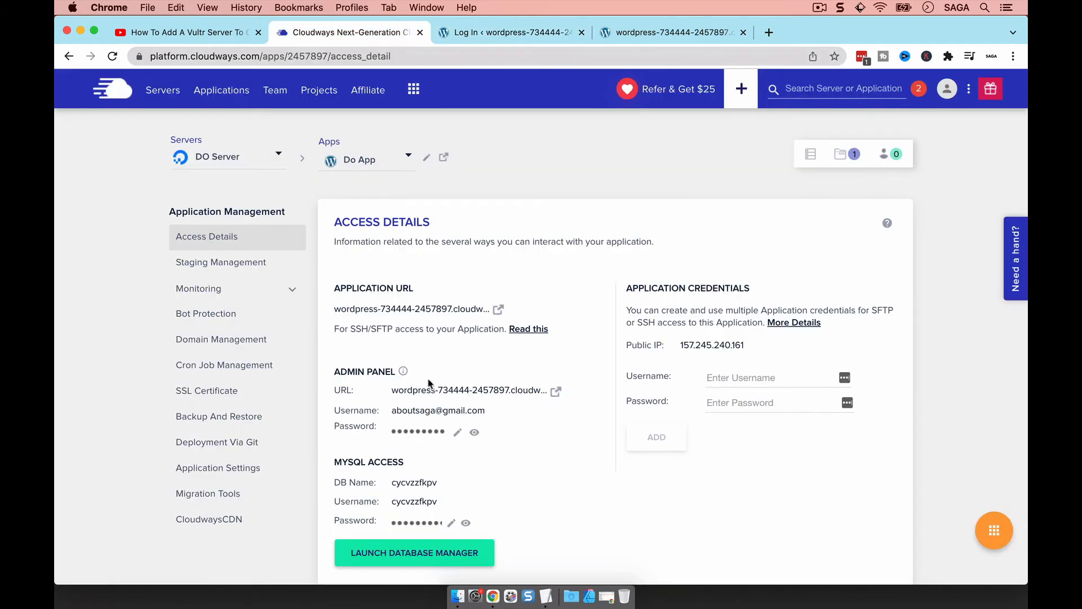
left_click(418, 429)
left_click(502, 32)
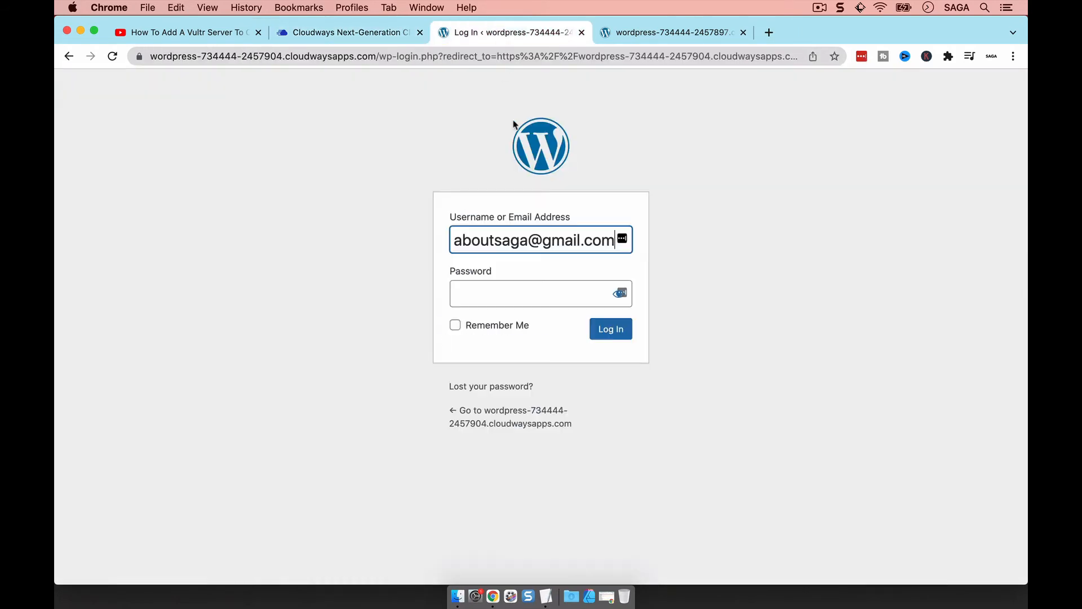
left_click(521, 289)
left_click(611, 329)
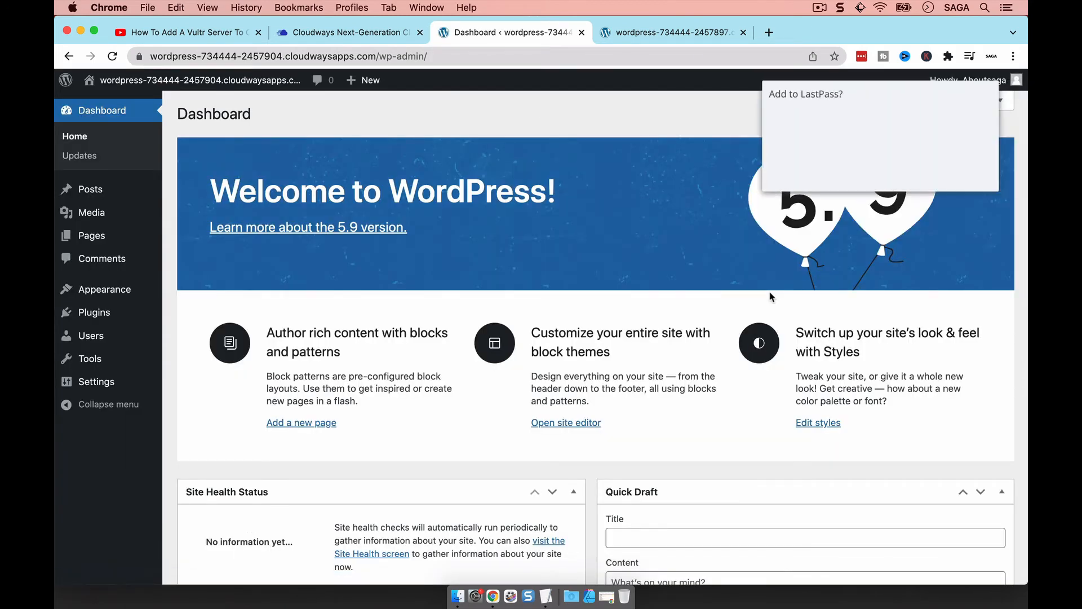
Activate the Twenty Twenty-One theme on staging and view the restyled Hello world front page
left_click(912, 176)
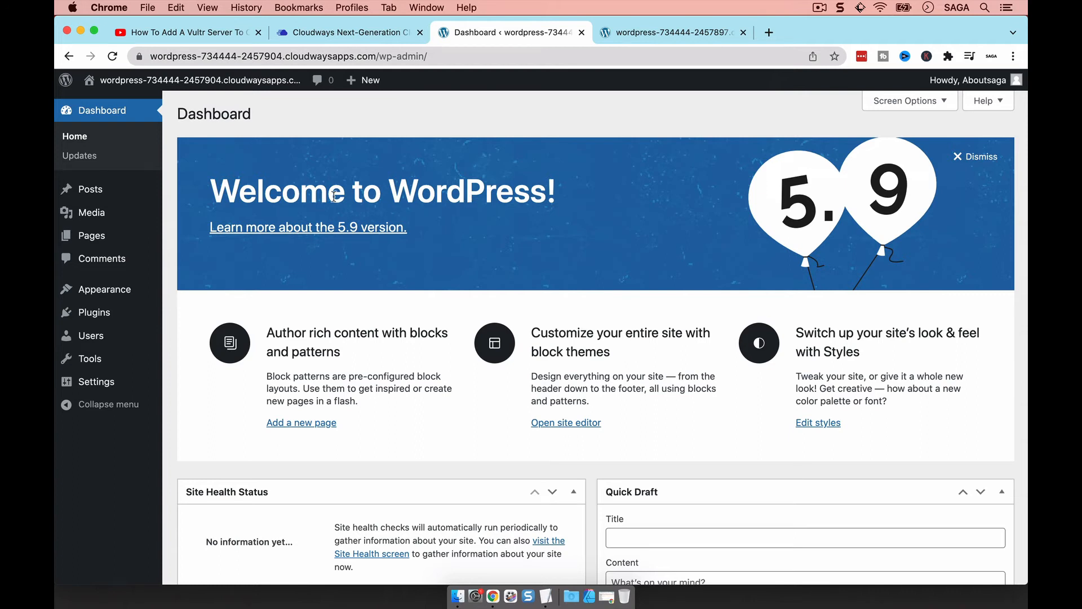
left_click(123, 291)
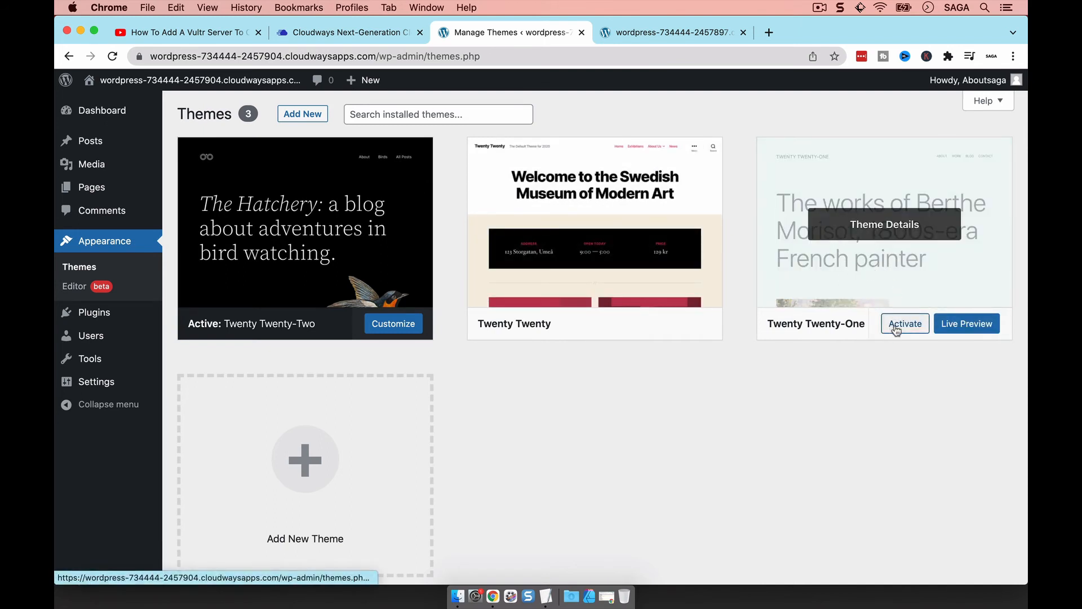
left_click(895, 328)
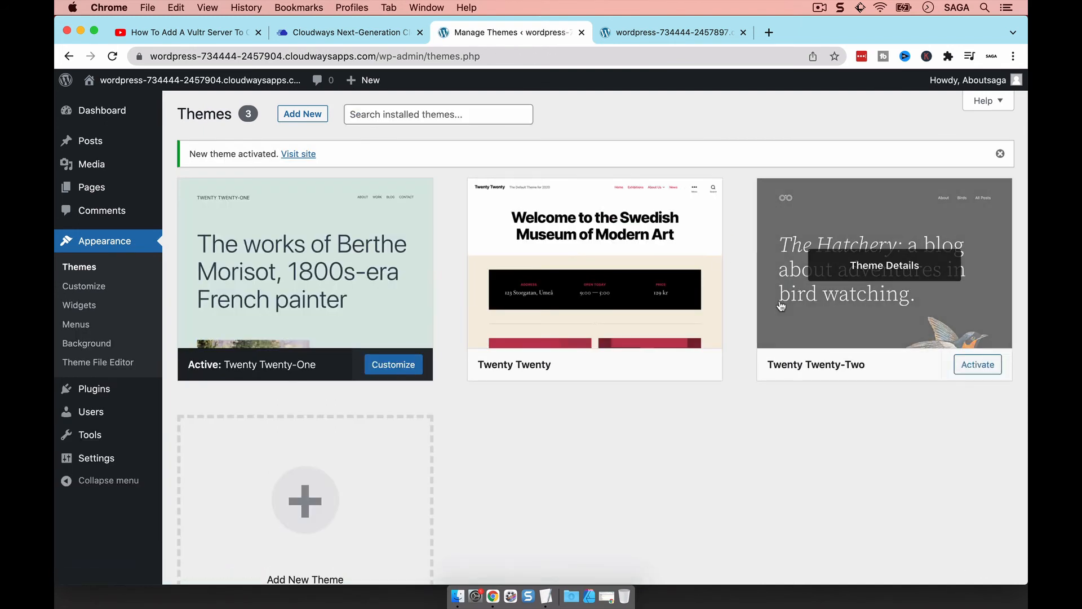
left_click(94, 86)
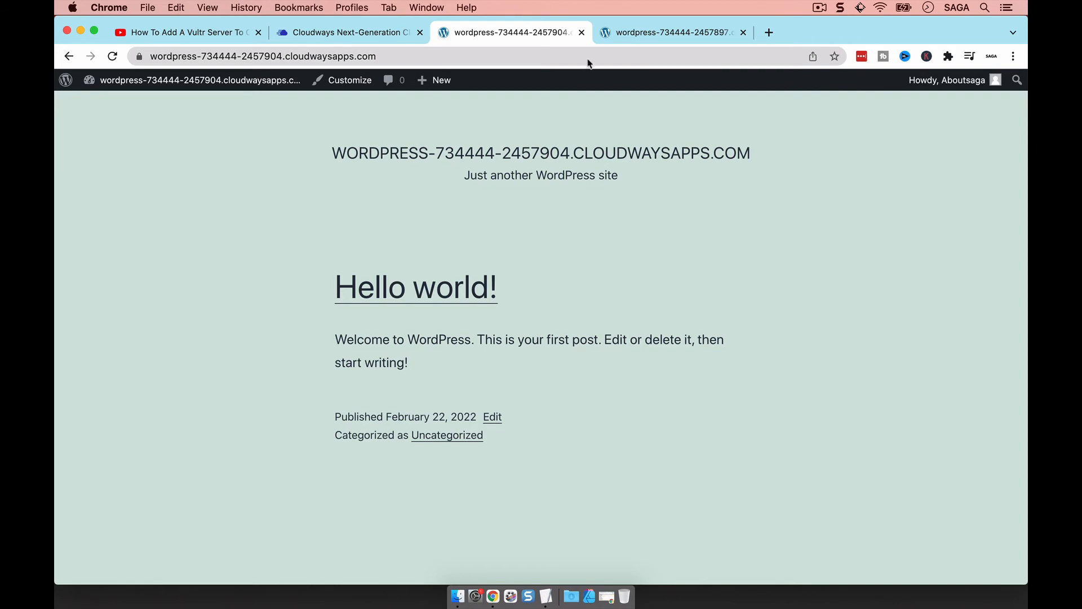
left_click(637, 32)
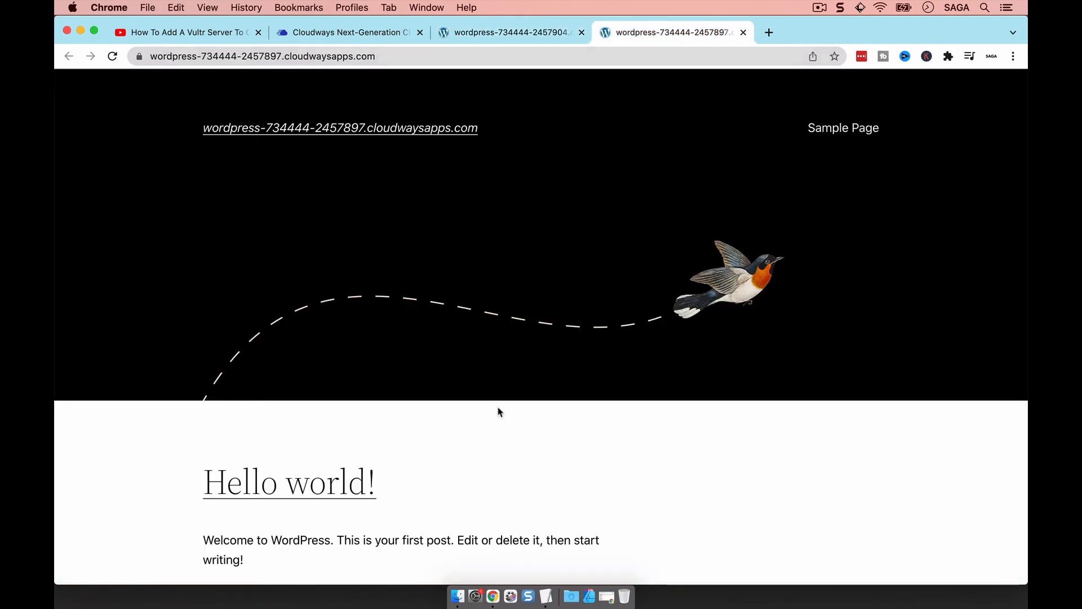
left_click(546, 596)
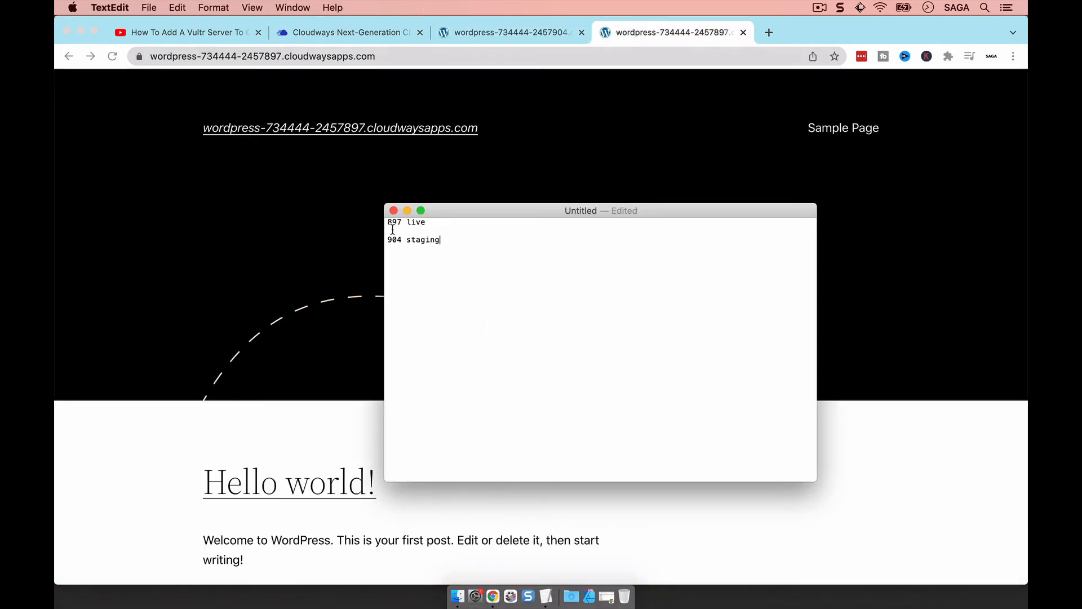
left_click(290, 304)
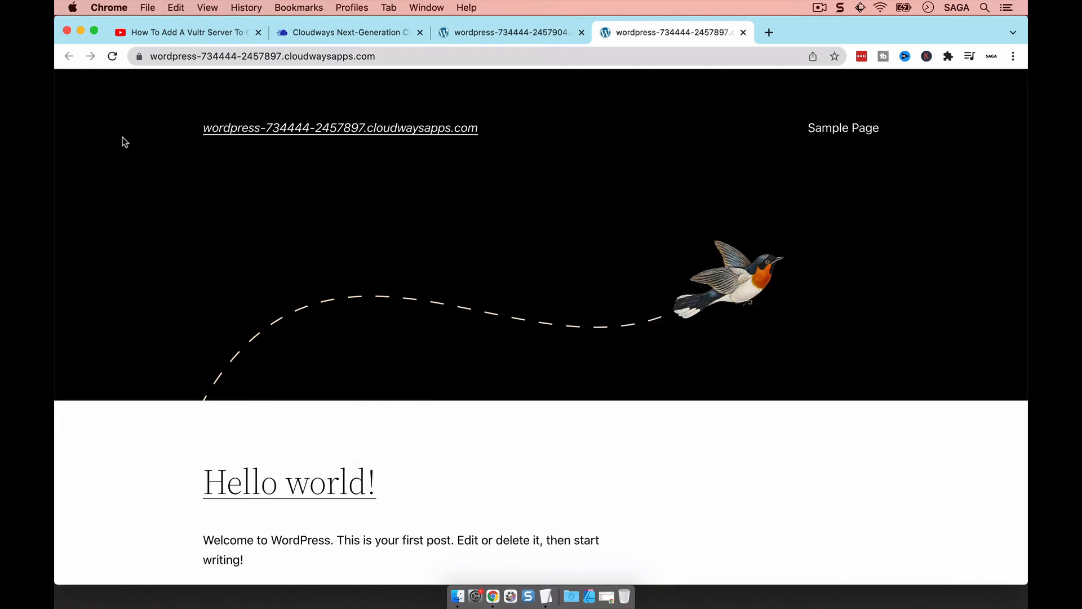
left_click(112, 56)
left_click(479, 34)
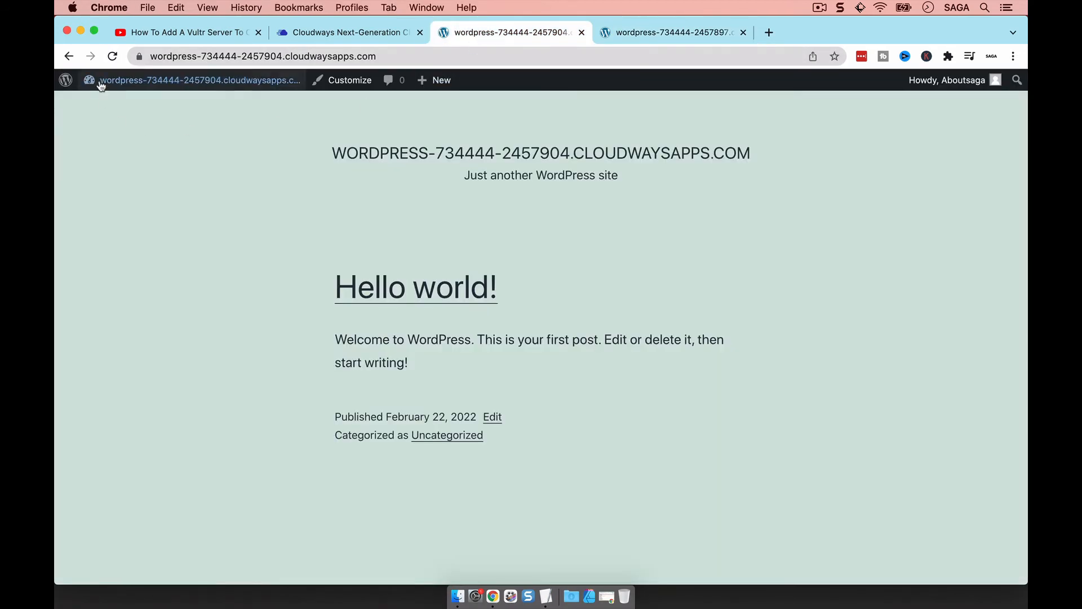
left_click(112, 56)
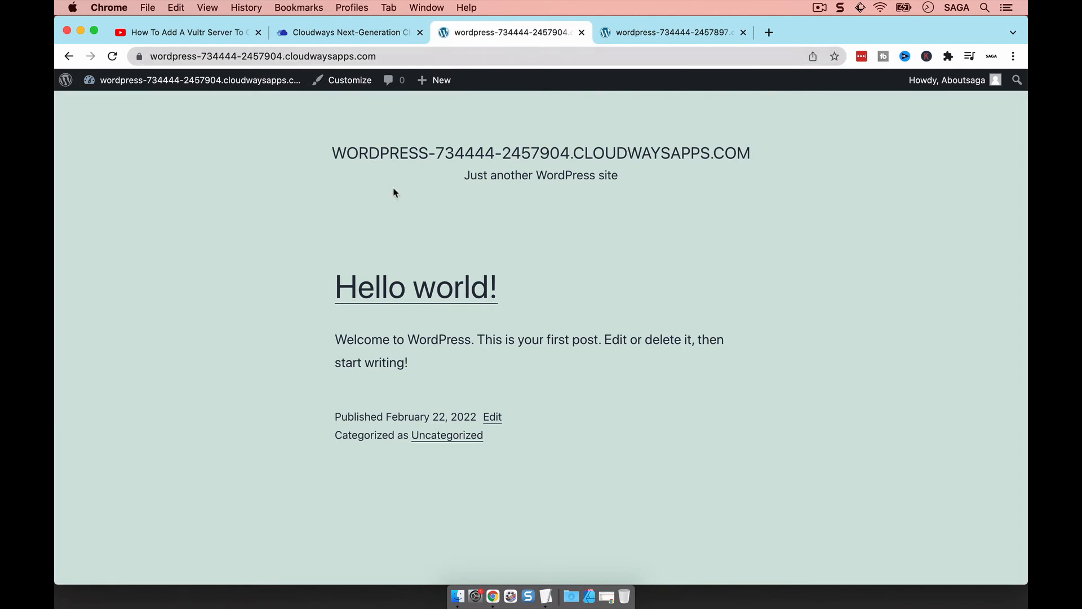
left_click(546, 596)
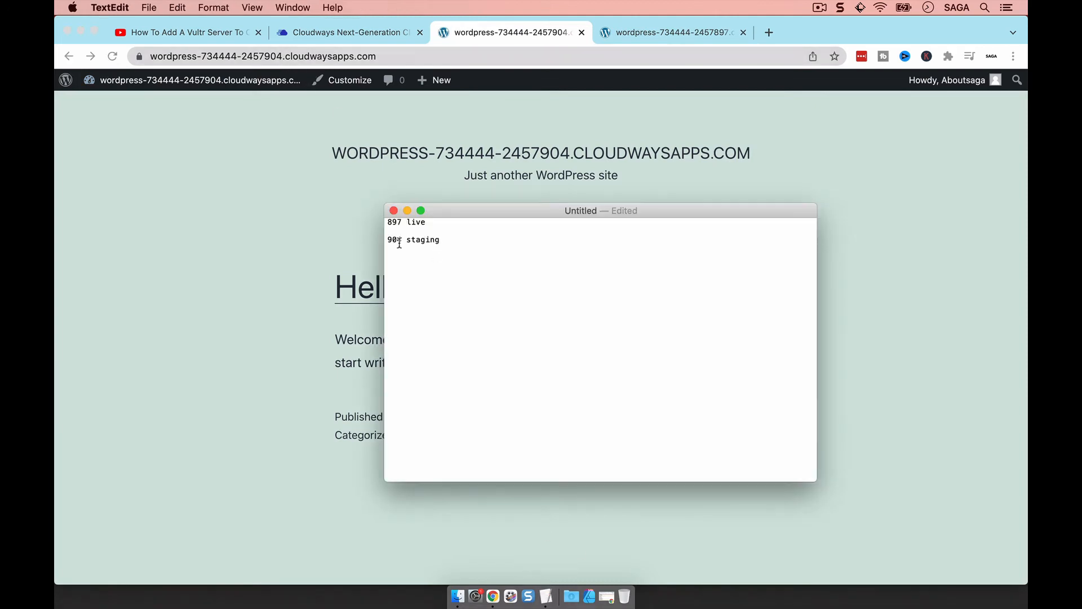
left_click(229, 348)
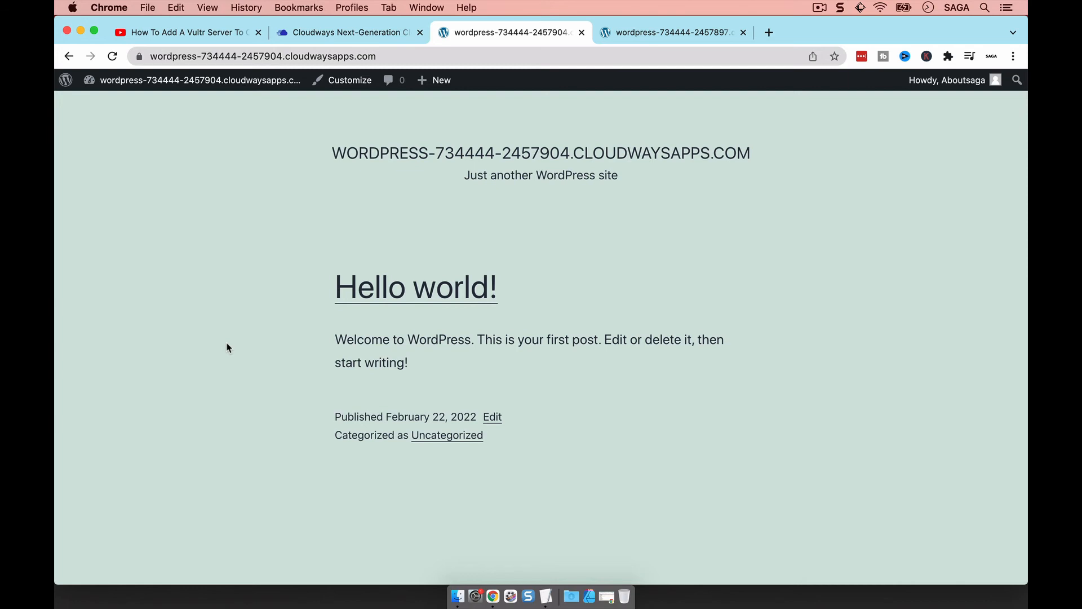
Return to the Cloudways dashboard and open Staging Management for Do App
left_click(317, 34)
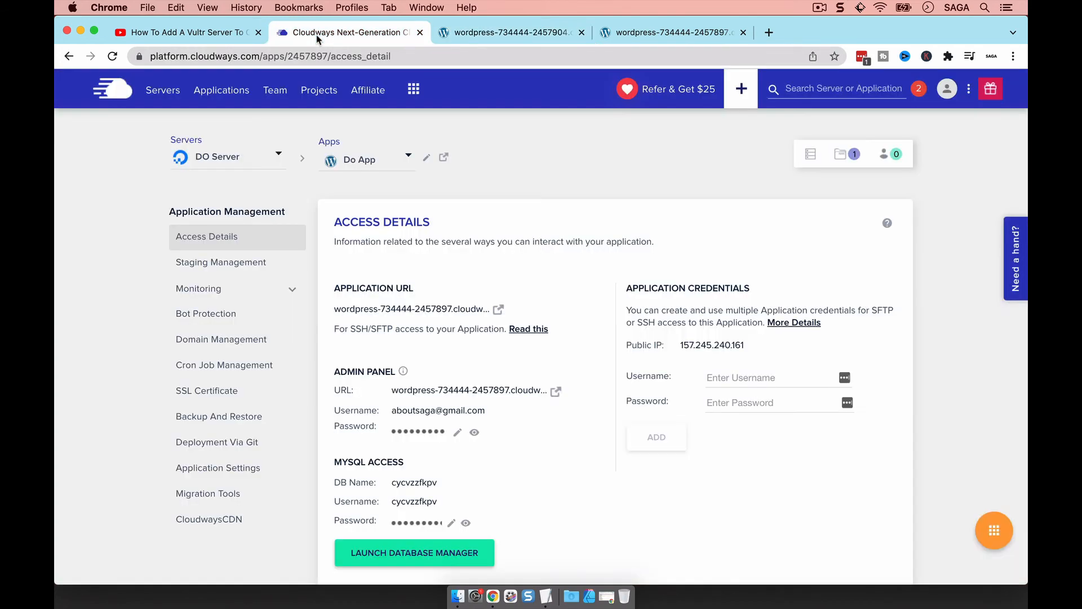
left_click(273, 262)
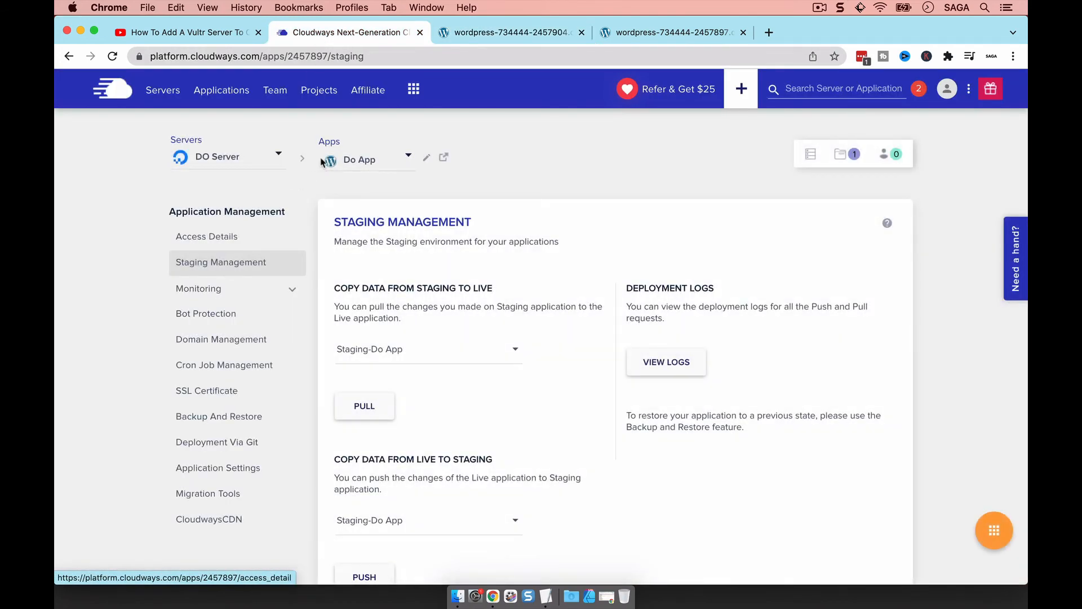
left_click(485, 419)
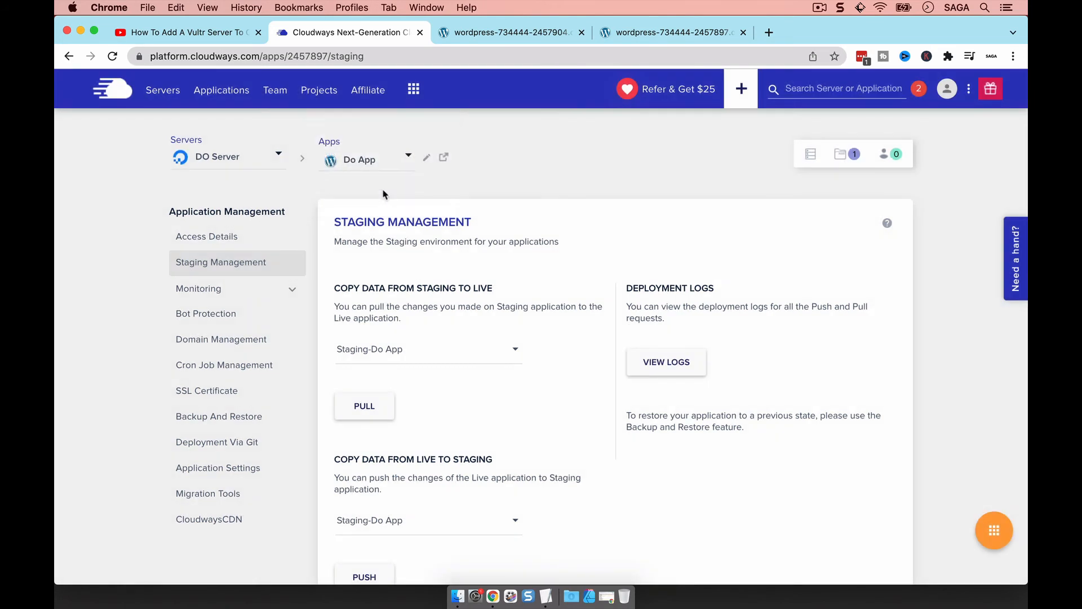
left_click(403, 366)
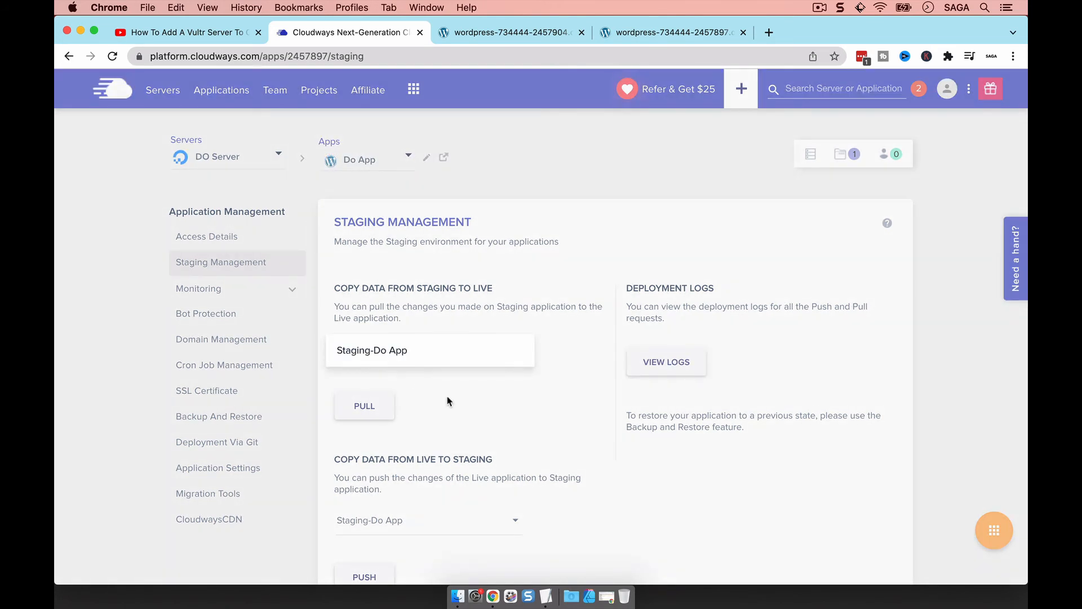
left_click(403, 366)
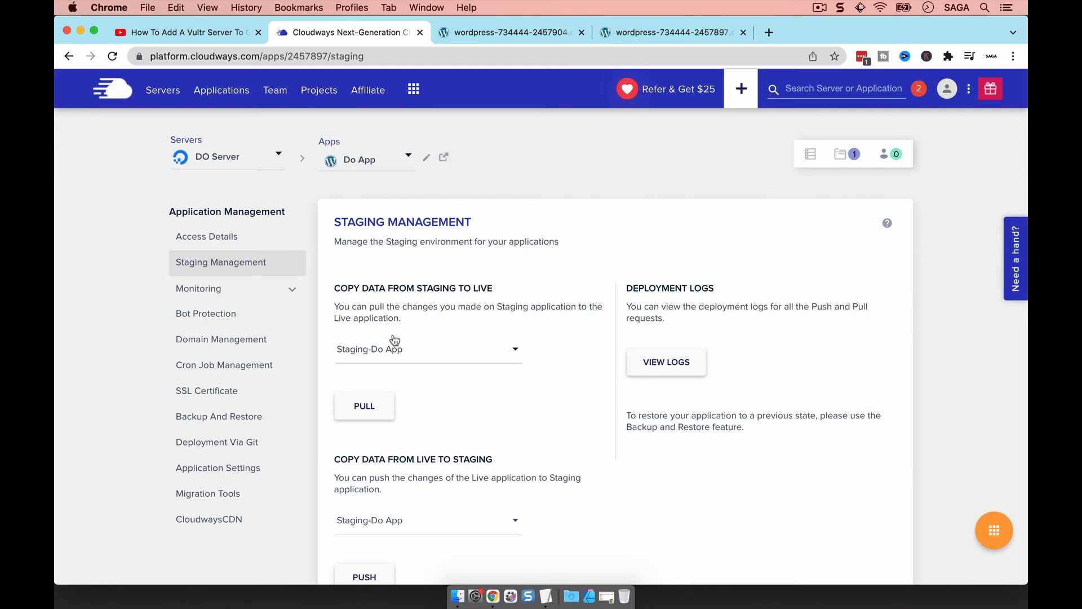
Switch the Apps dropdown to Staging-Do App and start the PUSH to live
left_click(337, 161)
left_click(364, 185)
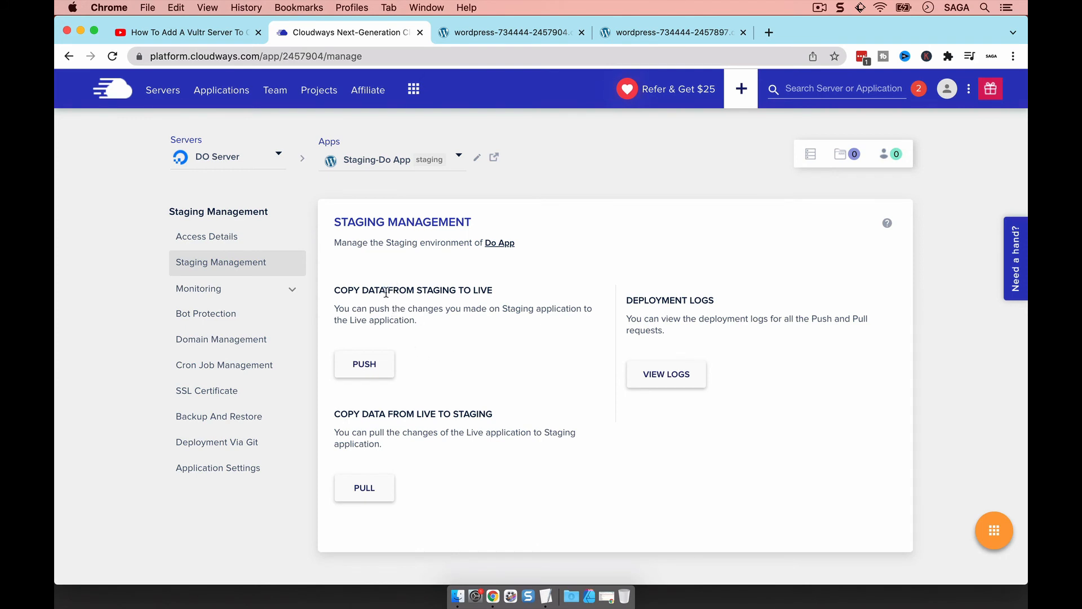
left_click_drag(387, 292, 462, 293)
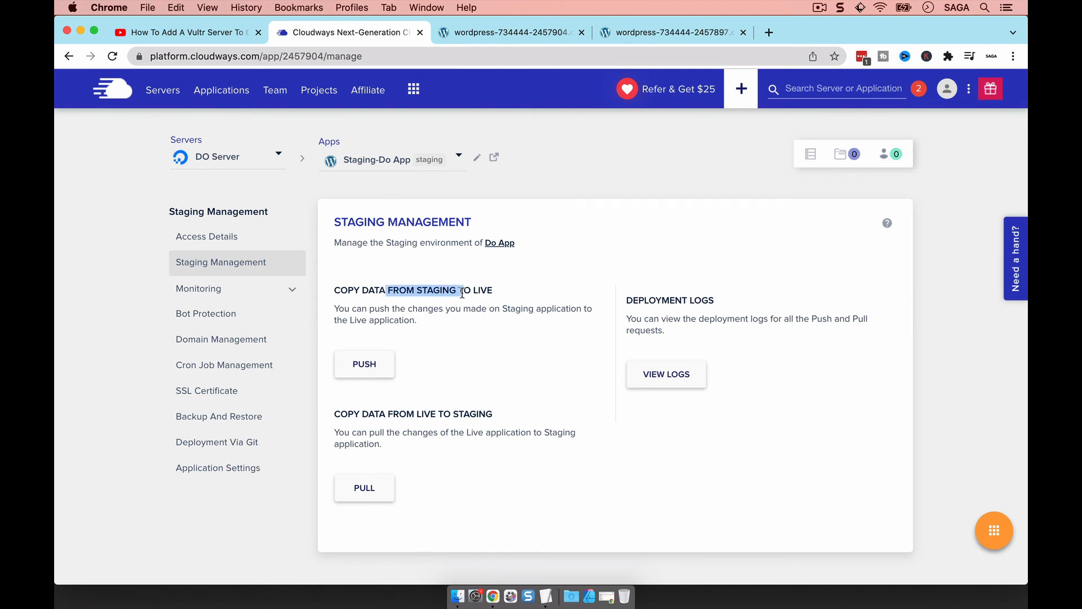
left_click(379, 363)
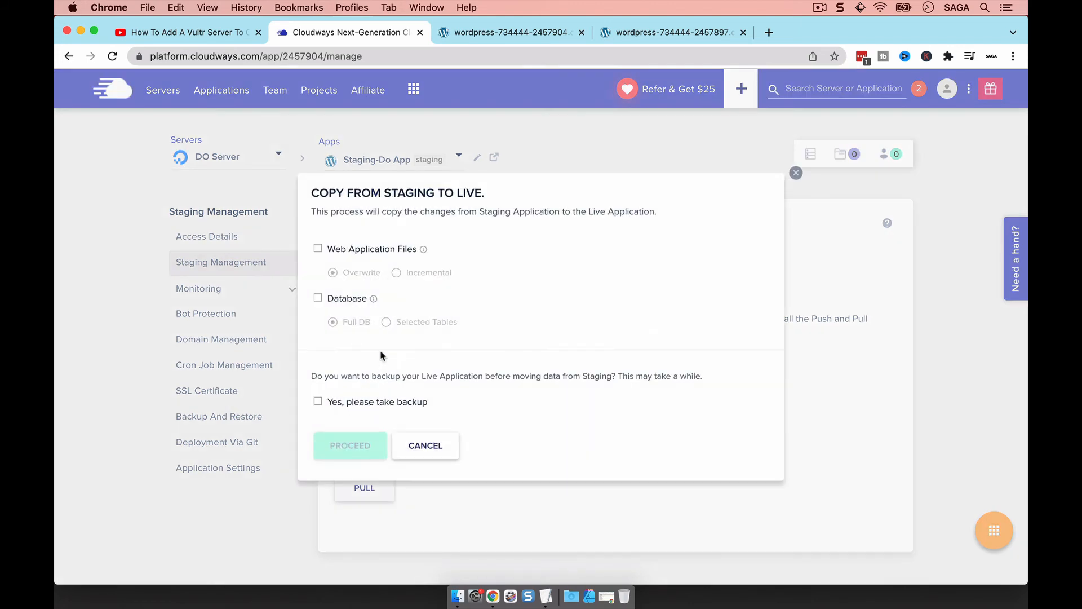
Tick Web Application Files and Database, try Incremental with Exclude files/folder, then choose Overwrite
left_click(333, 249)
left_click(336, 298)
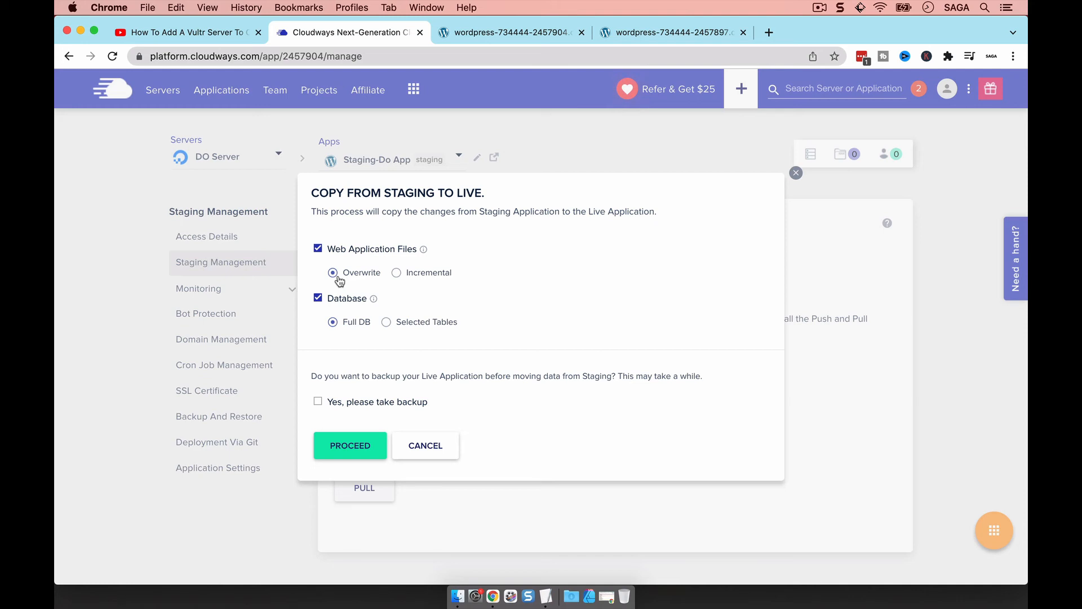
left_click(399, 274)
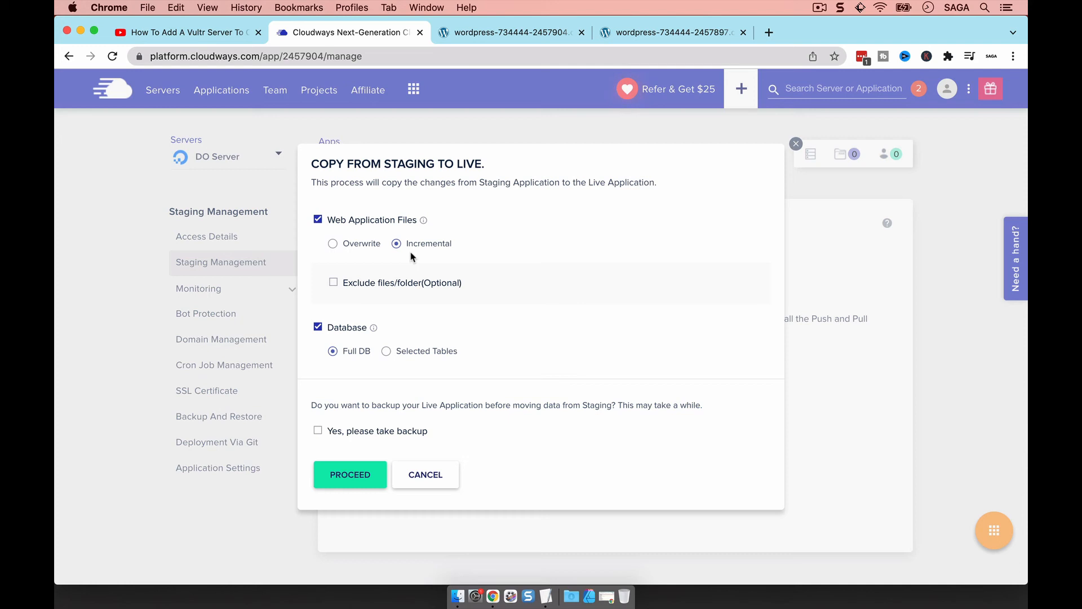
left_click(352, 282)
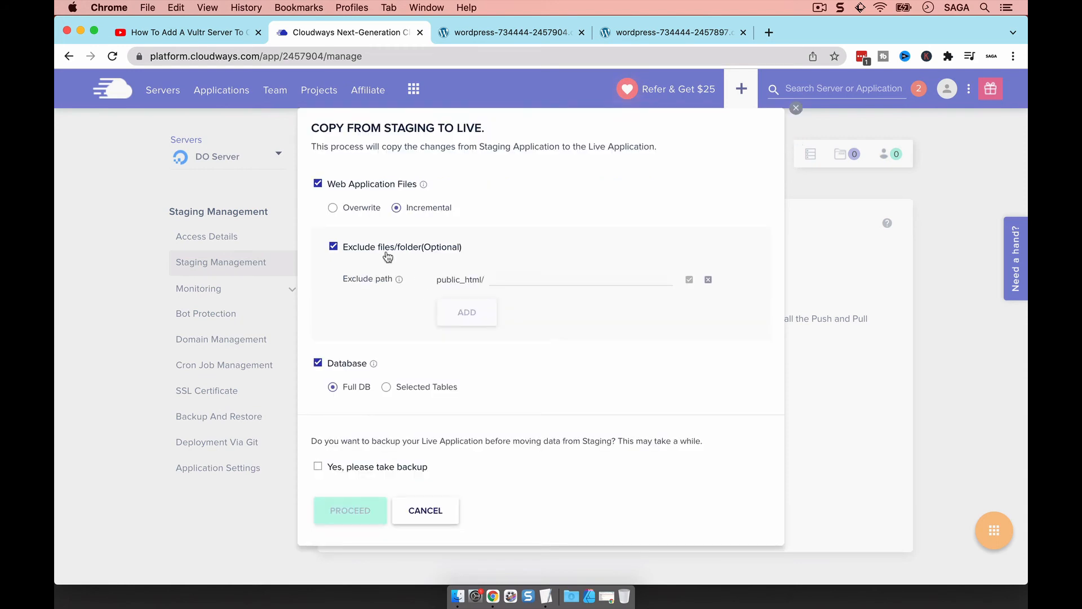
left_click(493, 282)
left_click(334, 208)
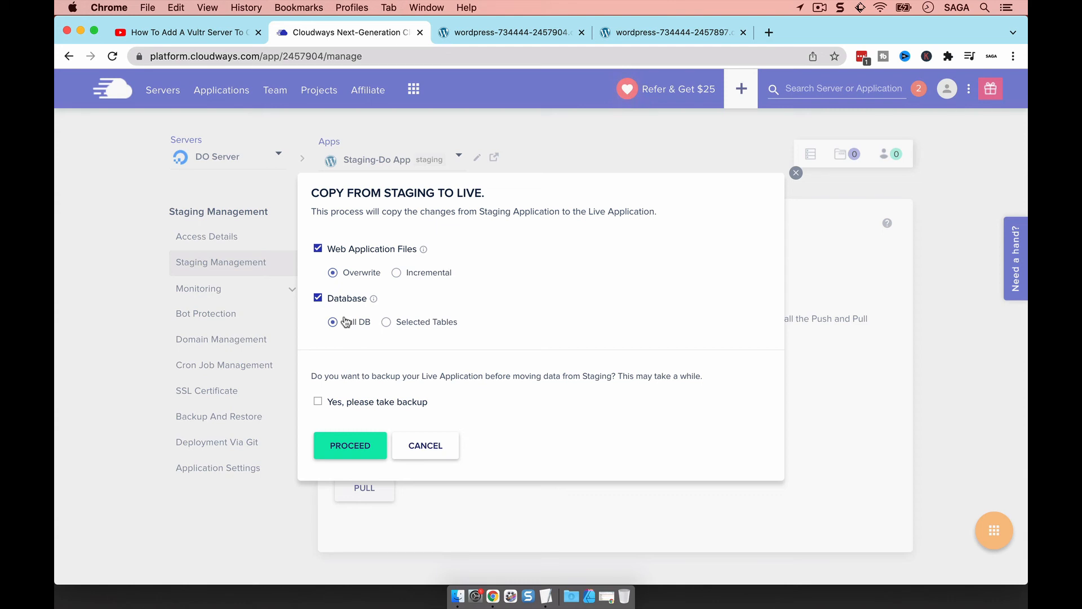
left_click(423, 323)
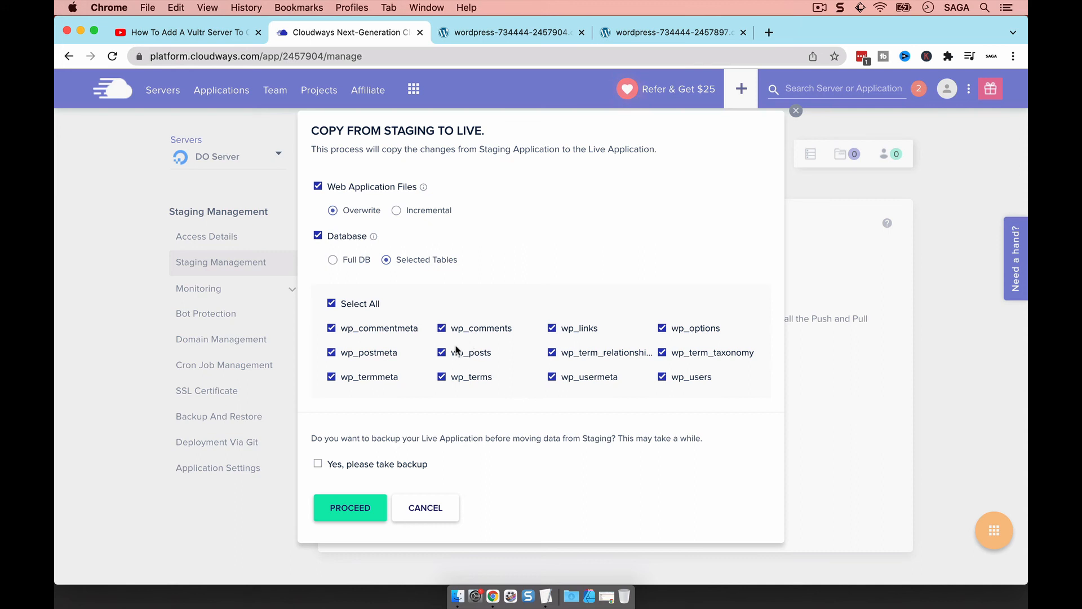
left_click(444, 329)
left_click(443, 329)
left_click(341, 262)
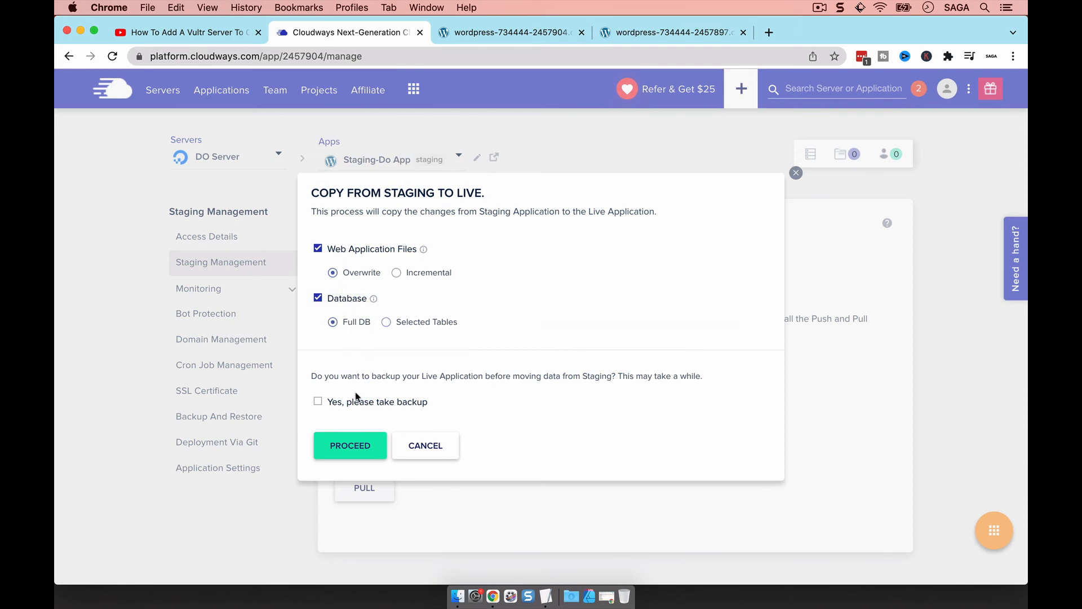
left_click(327, 405)
left_click(382, 406)
Proceed with the push, confirm success in the deployment logs, then go to the live site tab
left_click(342, 451)
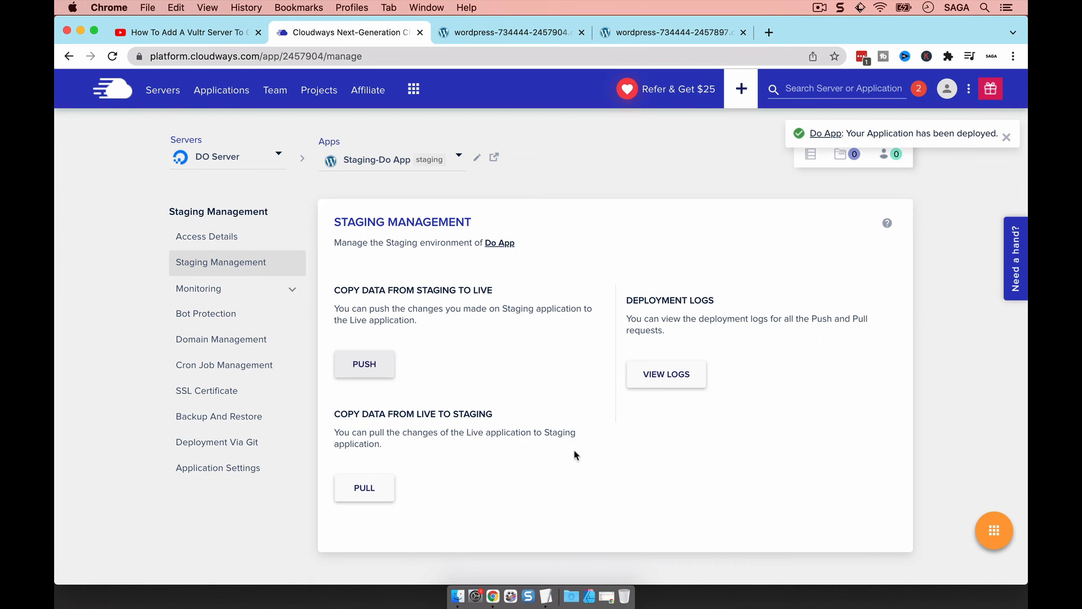
left_click(679, 372)
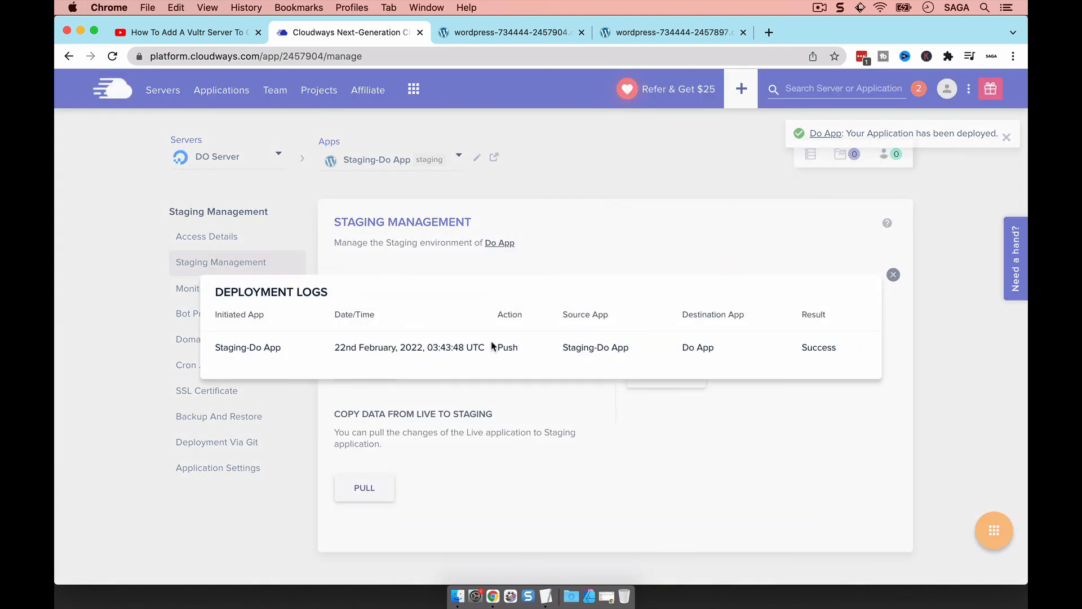
left_click(894, 276)
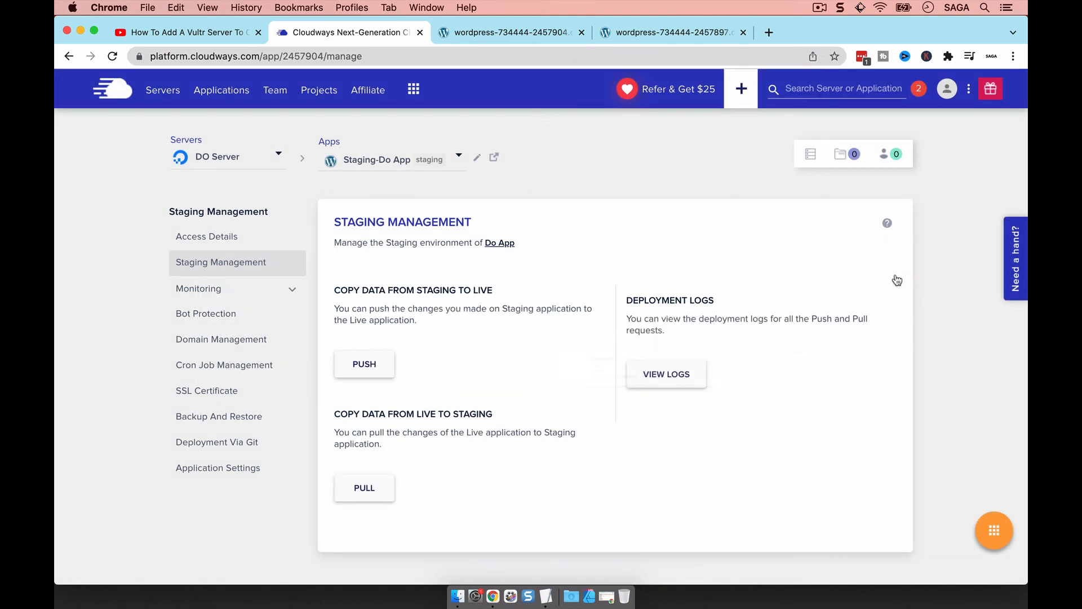
left_click(679, 32)
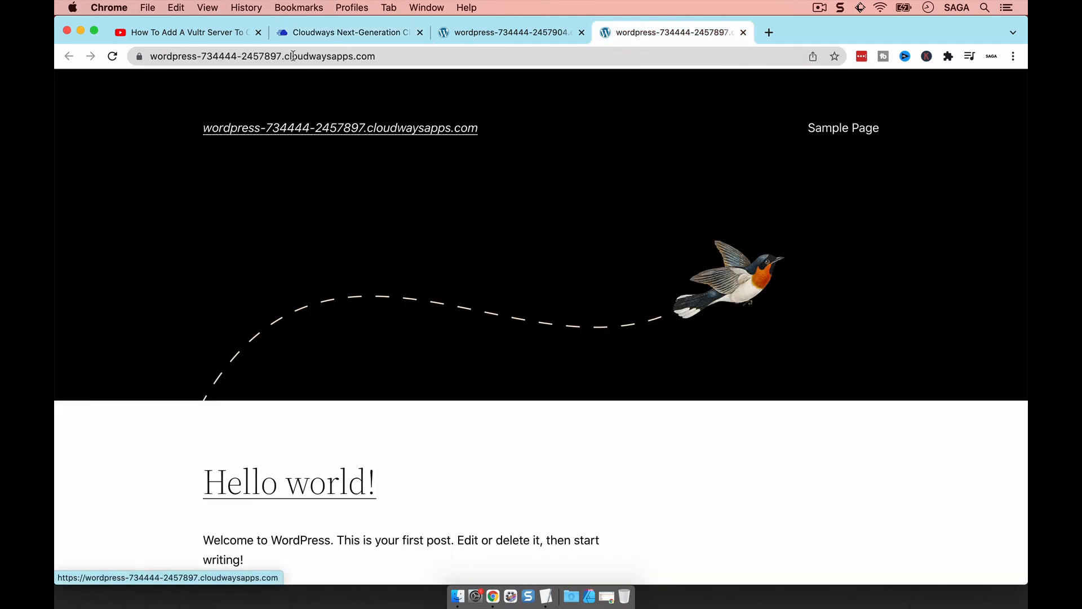
Reload the live Do App to see Twenty Twenty-One, then compare with the staging site
left_click(544, 594)
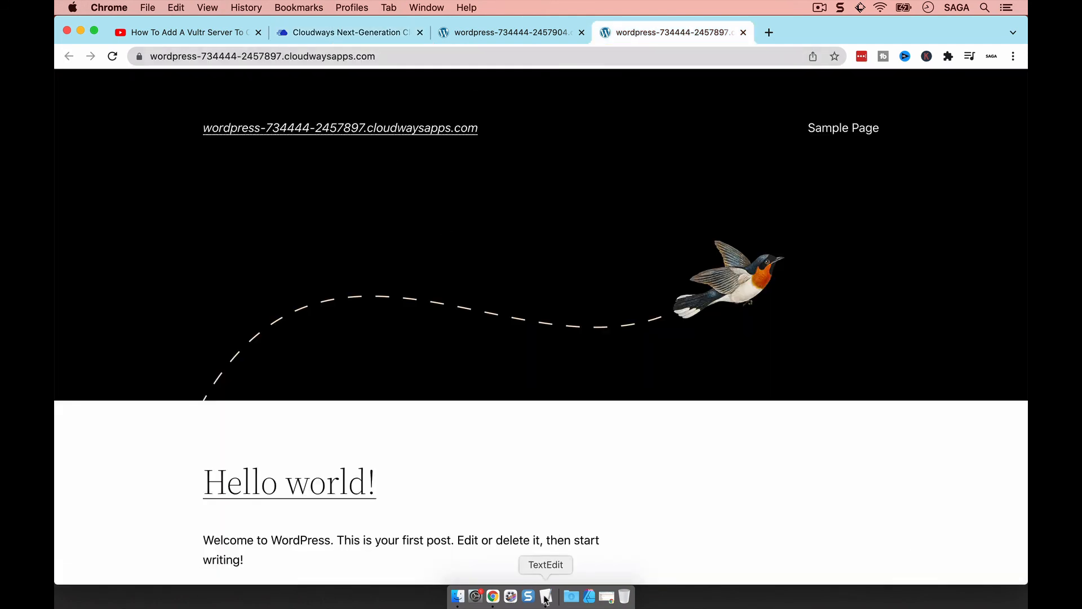
left_click(275, 291)
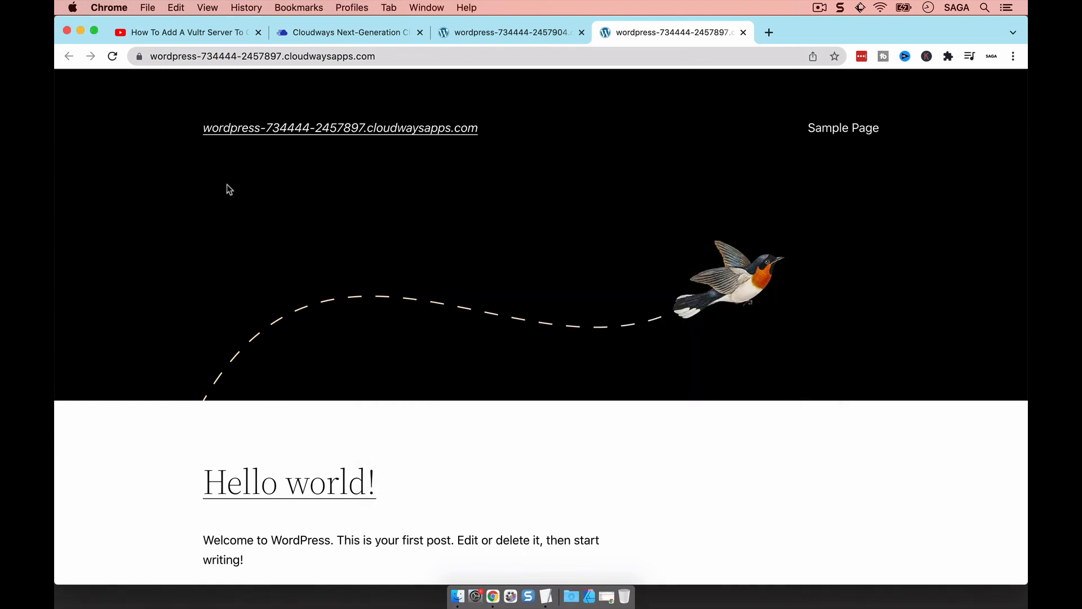
left_click(112, 56)
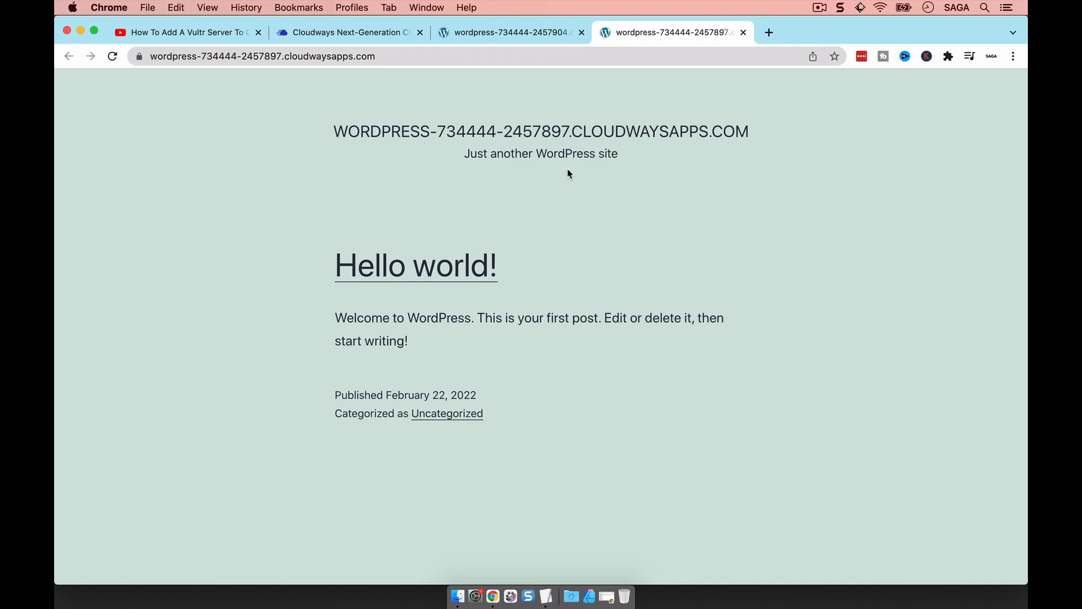
left_click(544, 38)
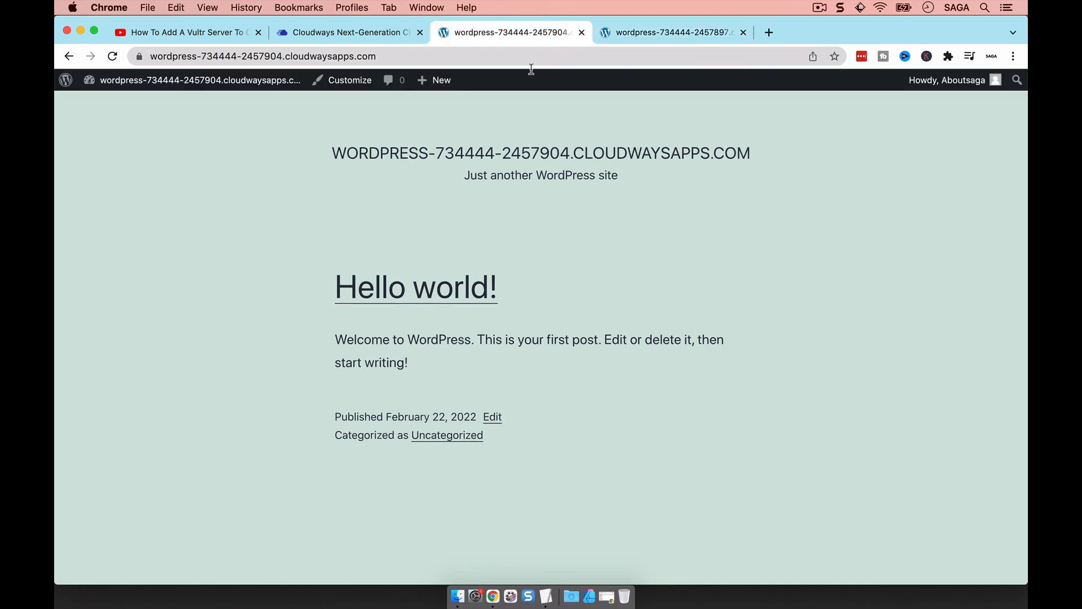